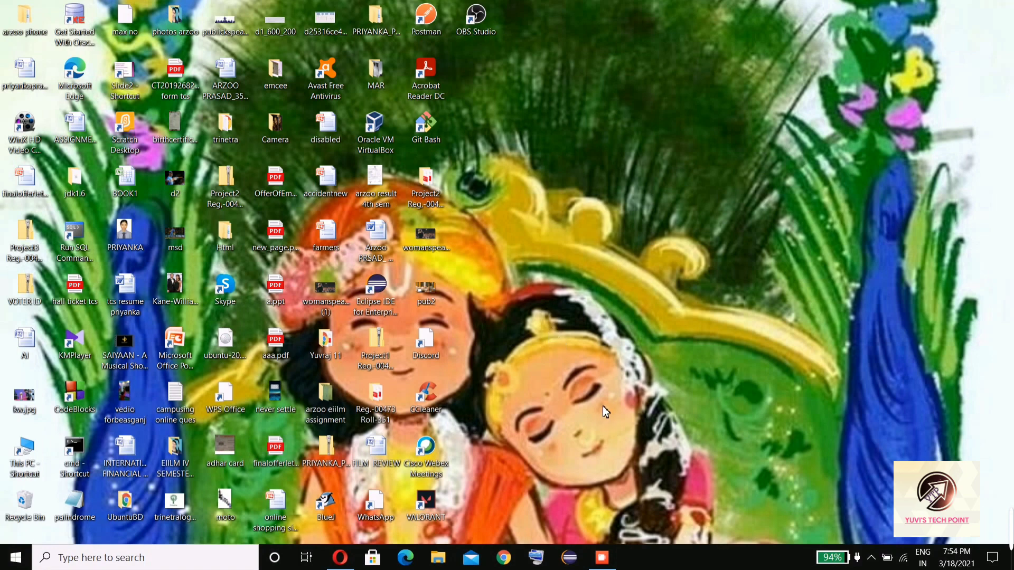
Launch OBS Studio from the desktop and view its empty scene with a 900 ms Fade transition
left_click(493, 22)
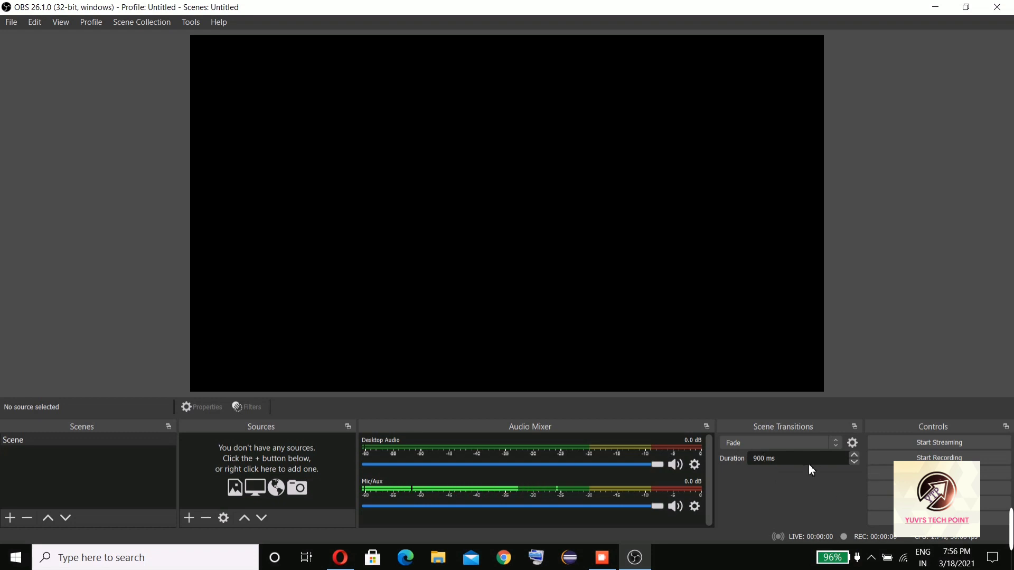
left_click(829, 458)
mouse_move(966, 549)
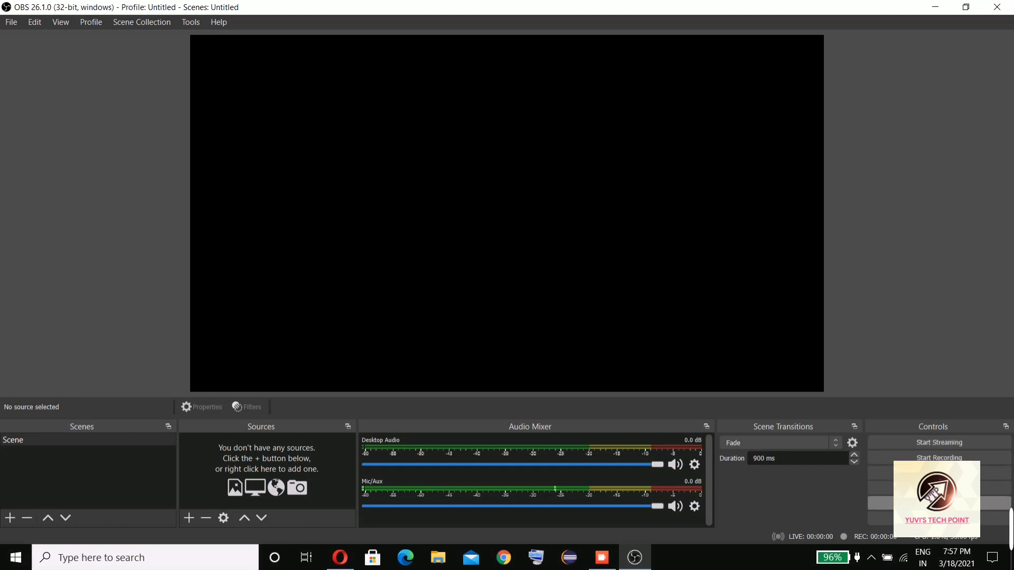
Browse OBS's Stream, Output and Audio settings, reviewing 48 kHz Stereo with Default desktop and mic audio
left_click(880, 504)
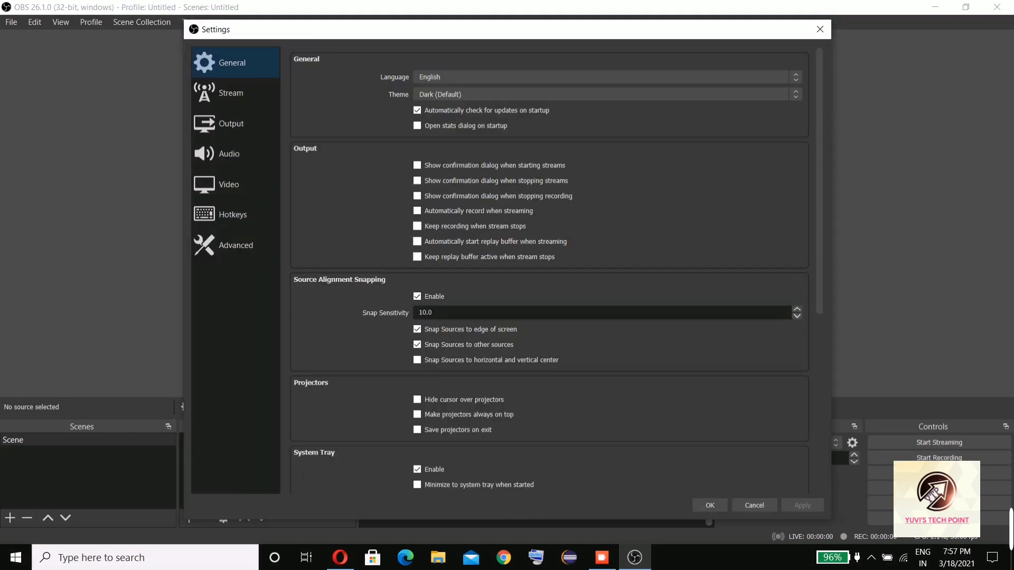
left_click(236, 99)
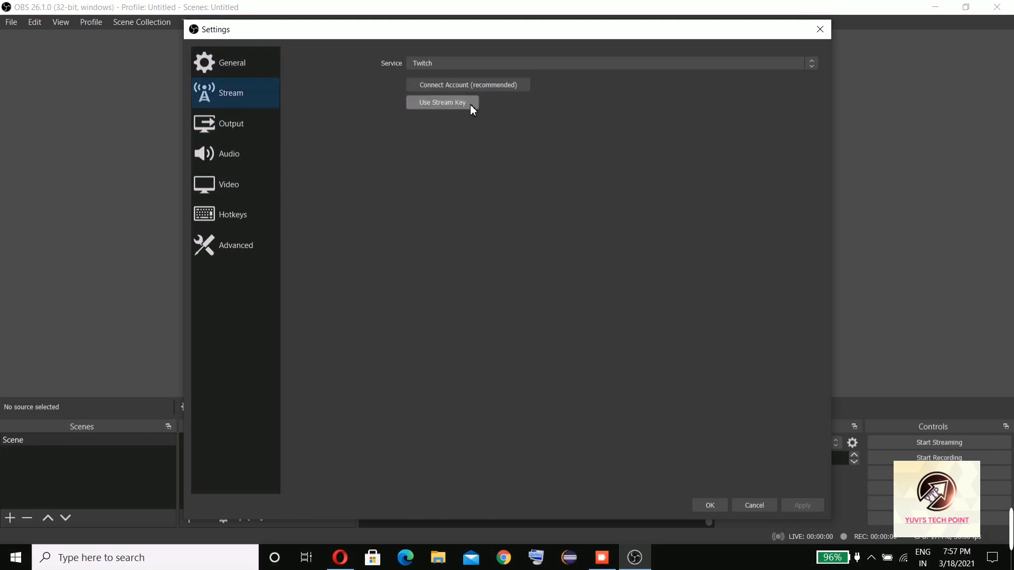
left_click(242, 124)
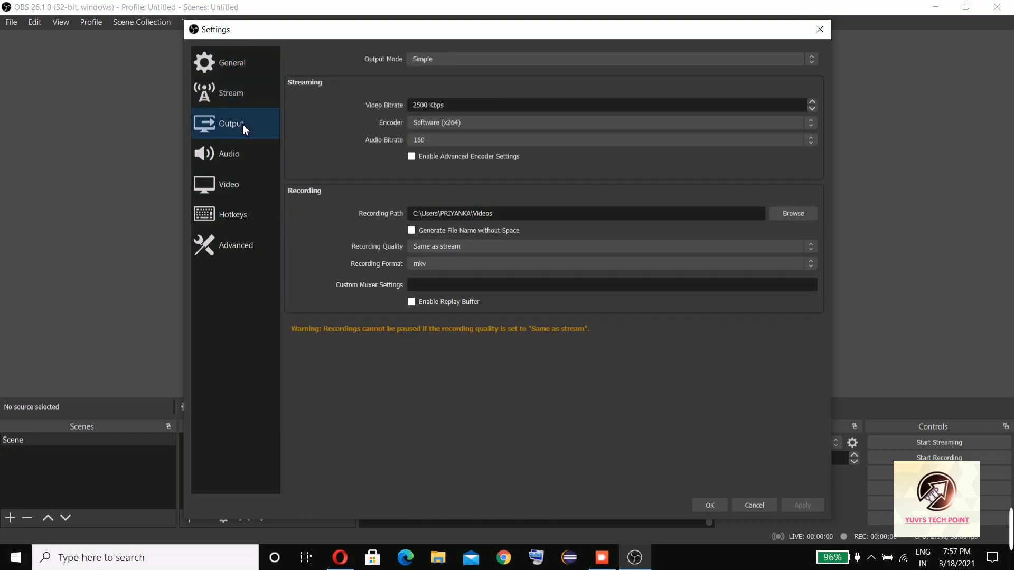
left_click(256, 164)
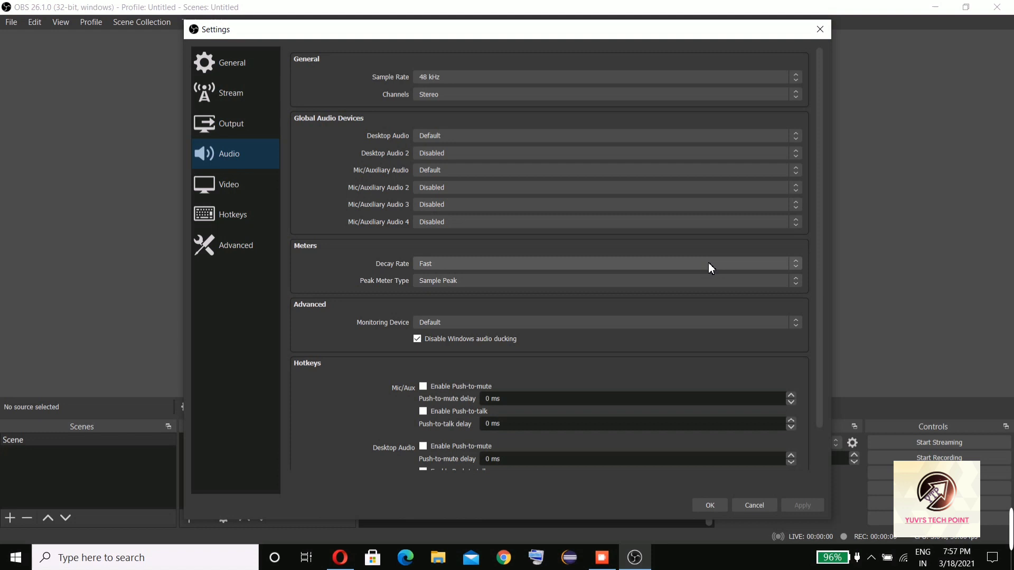
left_click_drag(819, 244, 808, 364)
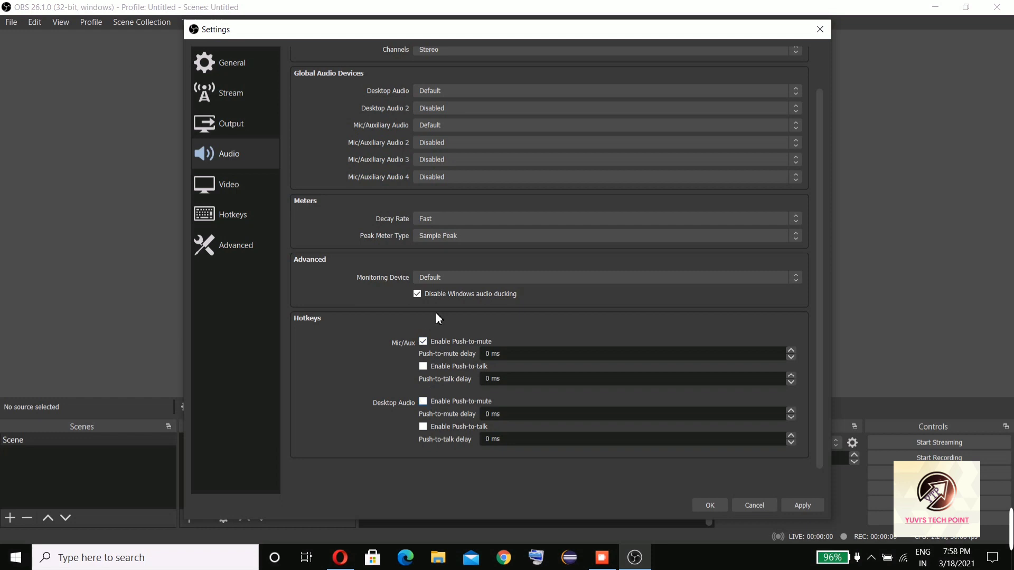
left_click_drag(816, 400, 816, 283)
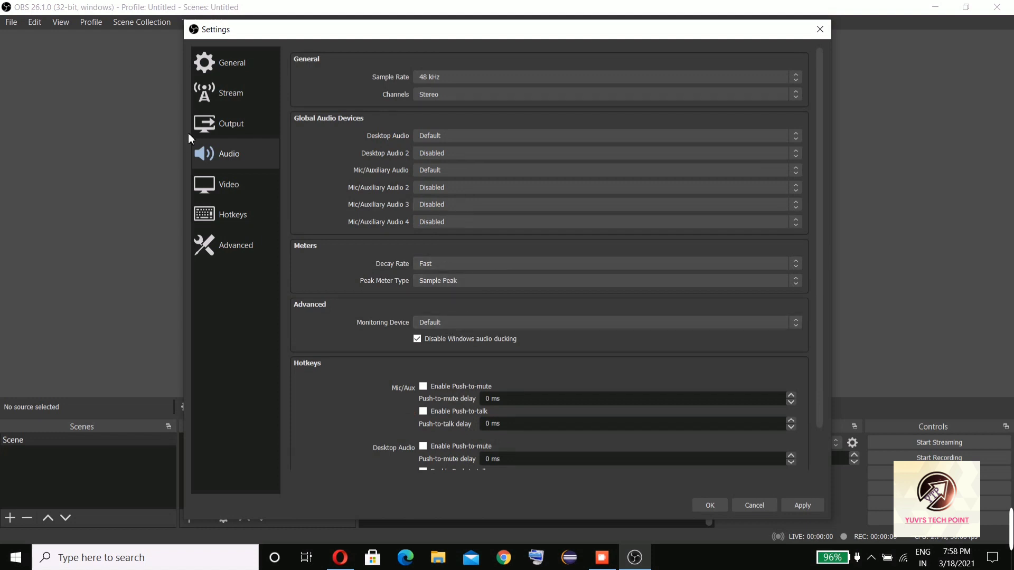
Set Common FPS Values to 60 in the OBS Video settings
left_click(218, 132)
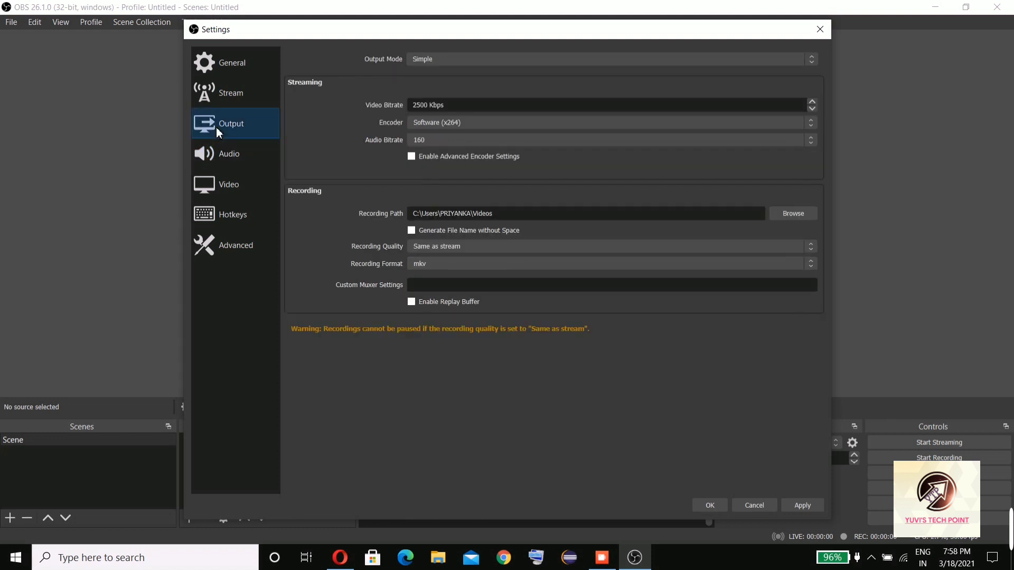
left_click(234, 67)
left_click(231, 194)
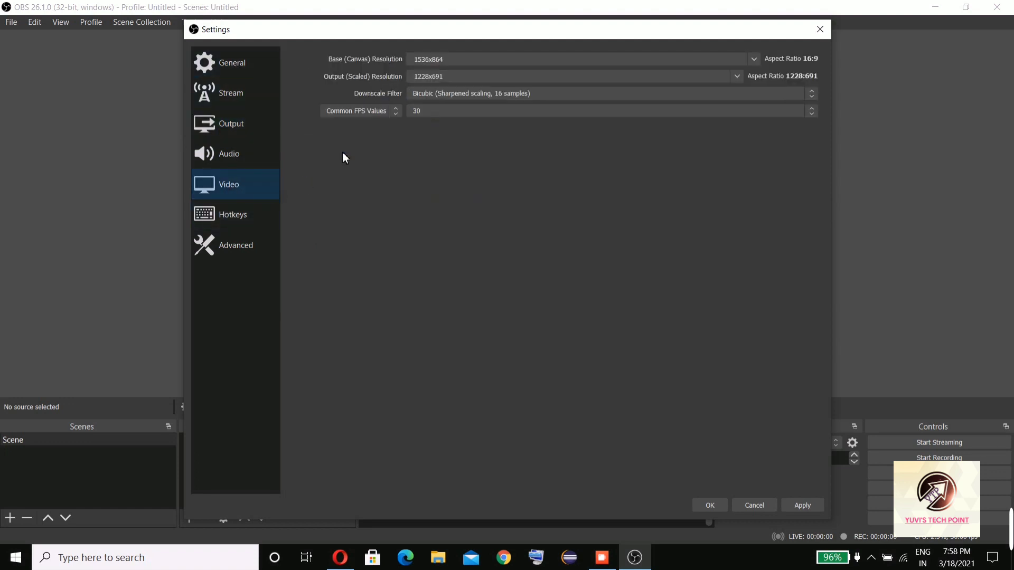
left_click(398, 117)
left_click(397, 116)
left_click(495, 115)
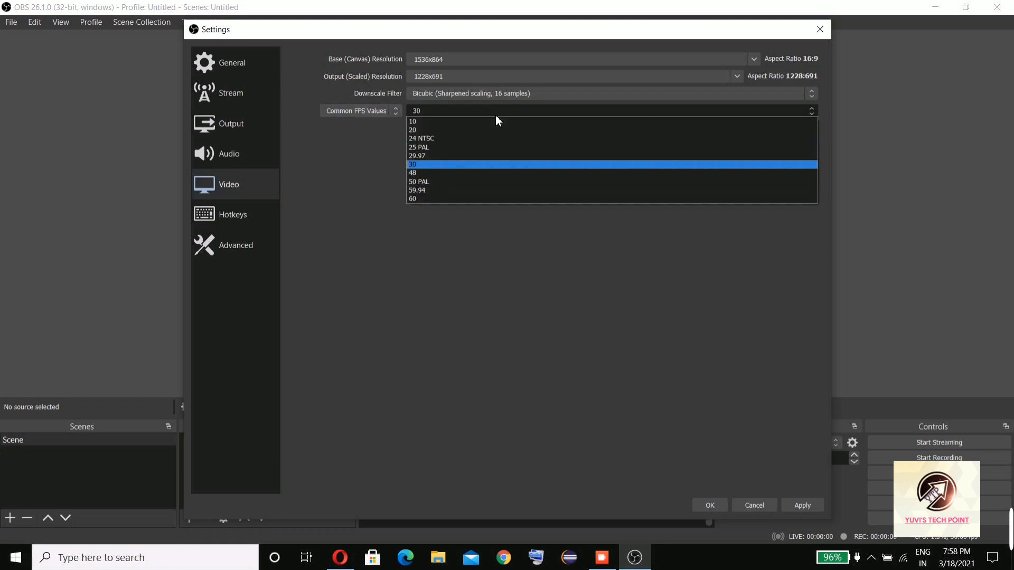
left_click(432, 198)
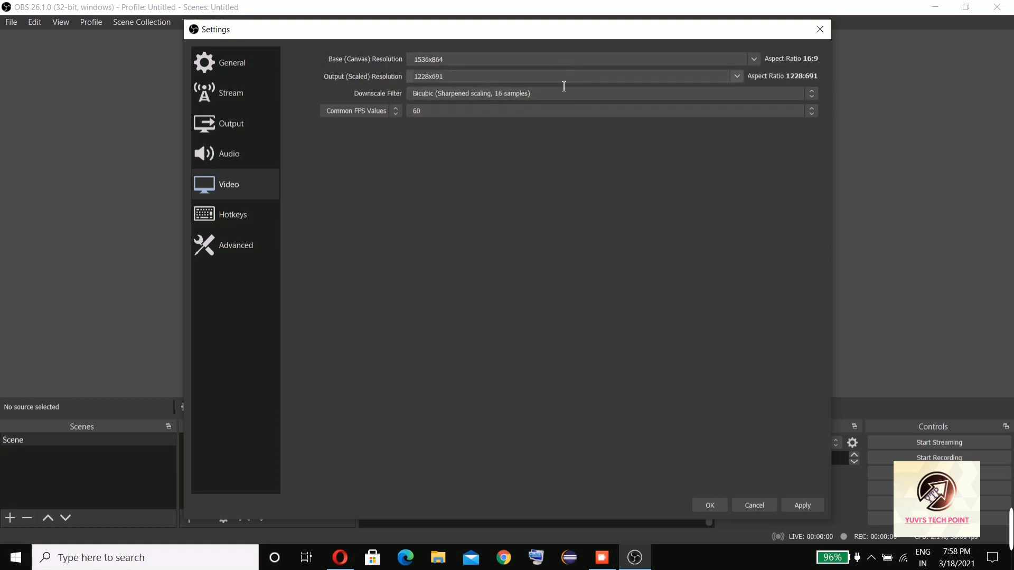
Close OBS Settings without saving the changes
left_click(211, 68)
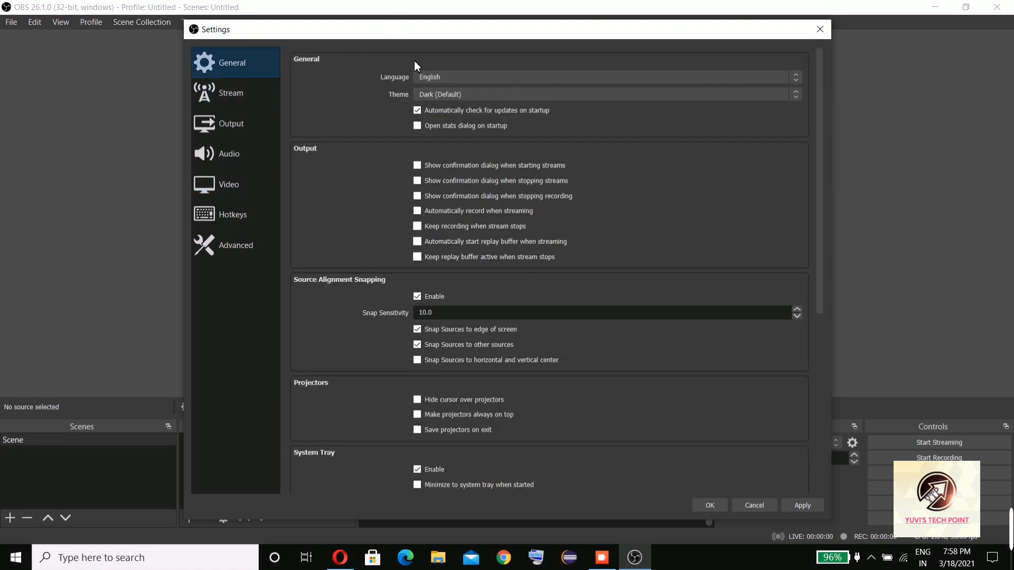
left_click(818, 31)
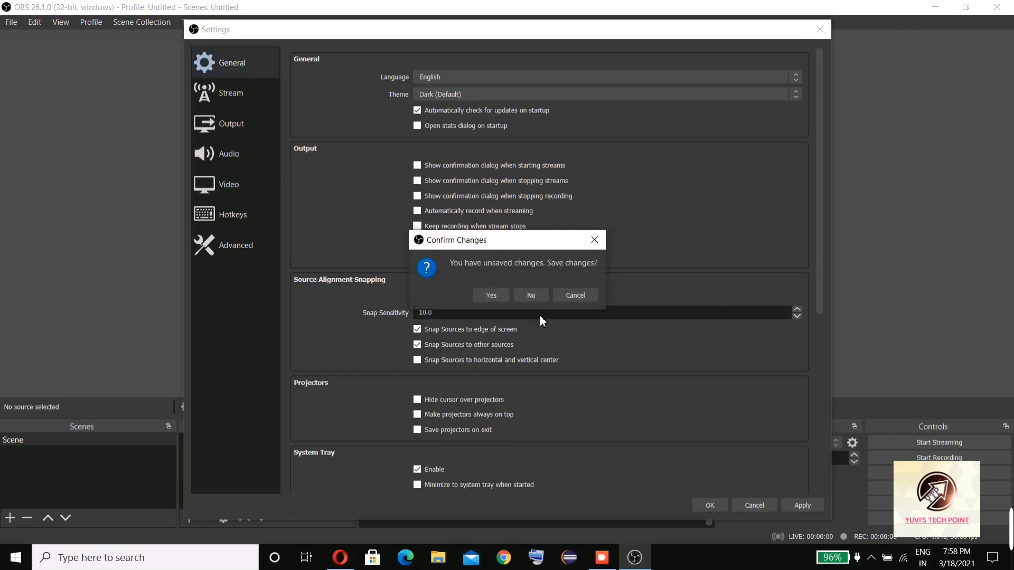
left_click(539, 296)
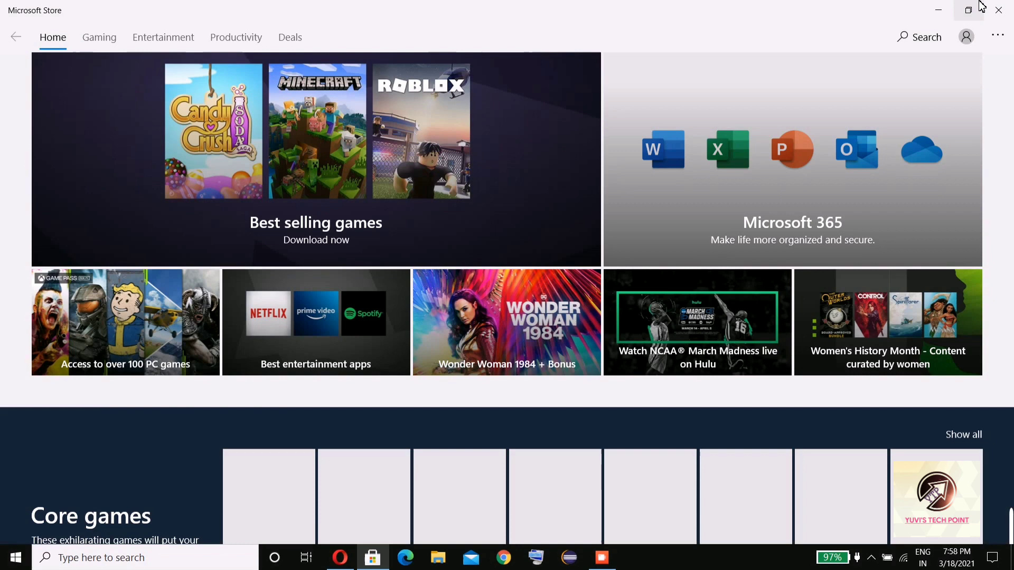
Search the Microsoft Store for 'screen re' to reach Screen Recorder Pro For Win10
left_click(929, 42)
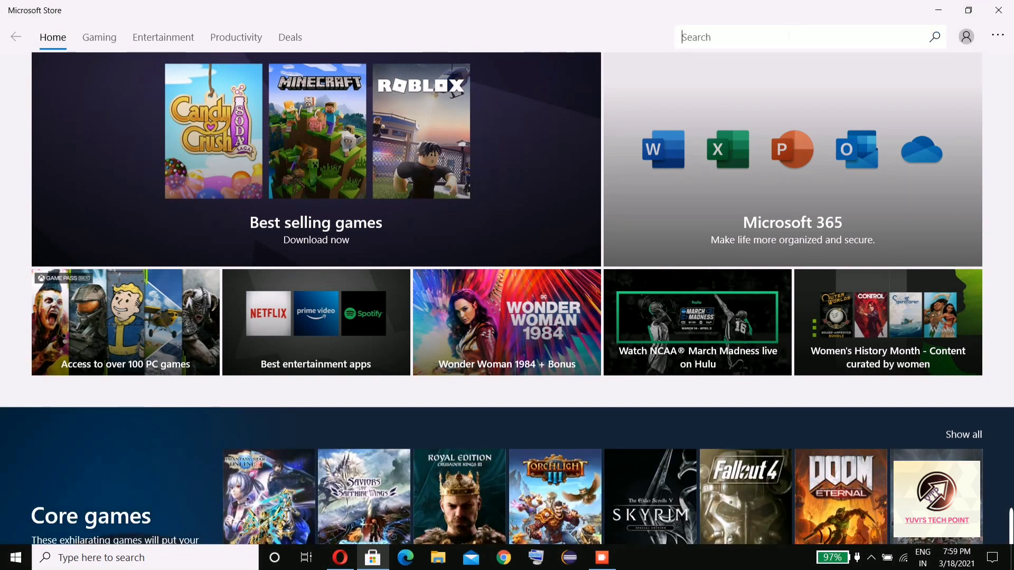
type("screen re")
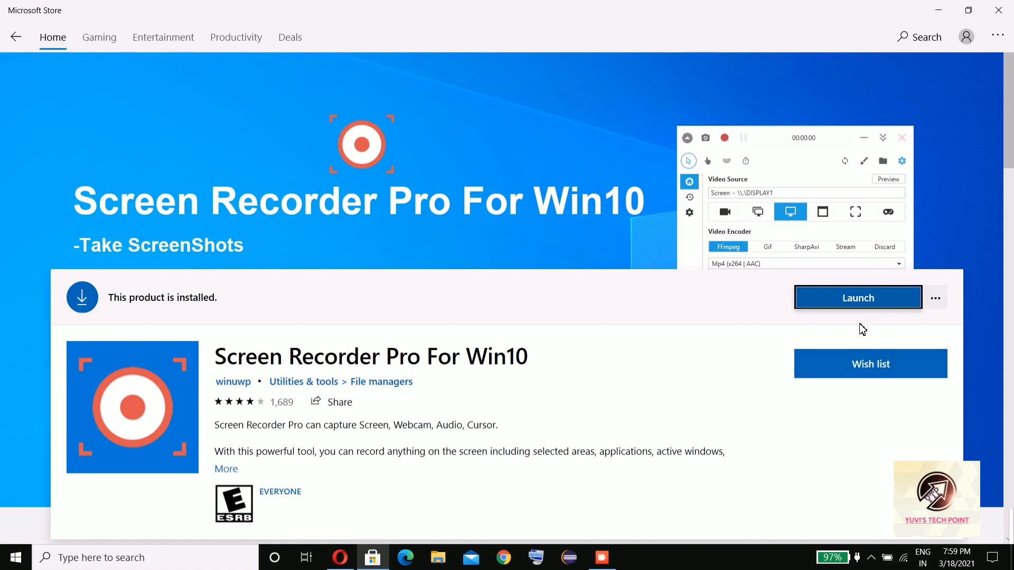
Launch Screen Recorder Pro, dismiss the PDF editor ad and hotkeys error, and minimize the Store
left_click(875, 301)
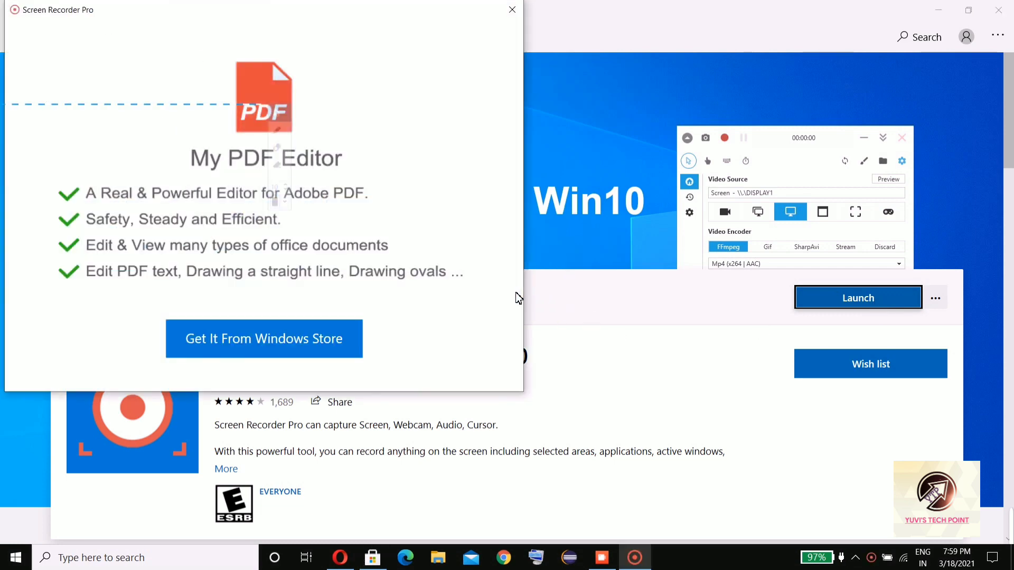
left_click(511, 10)
left_click(239, 176)
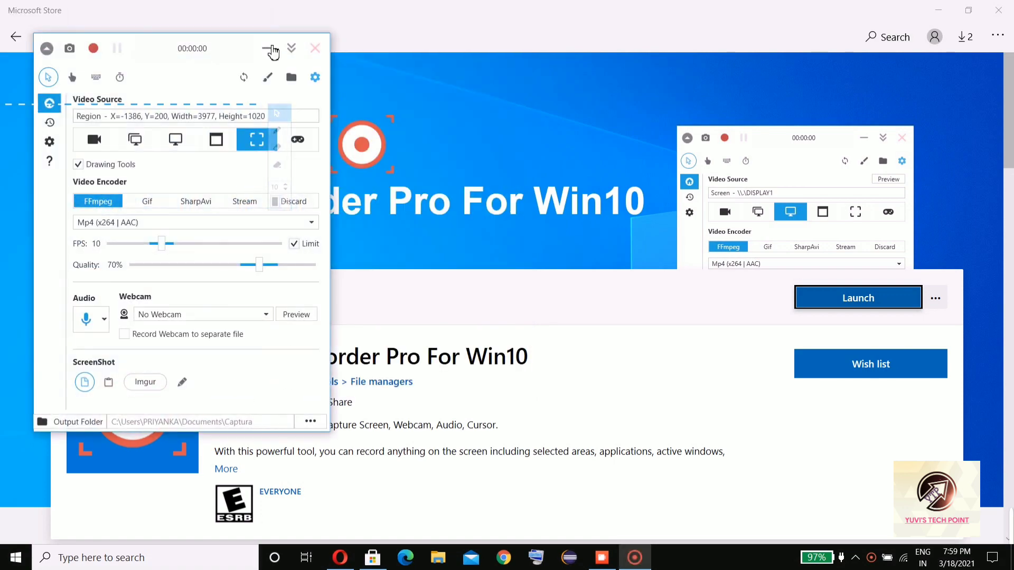
left_click_drag(234, 48, 506, 75)
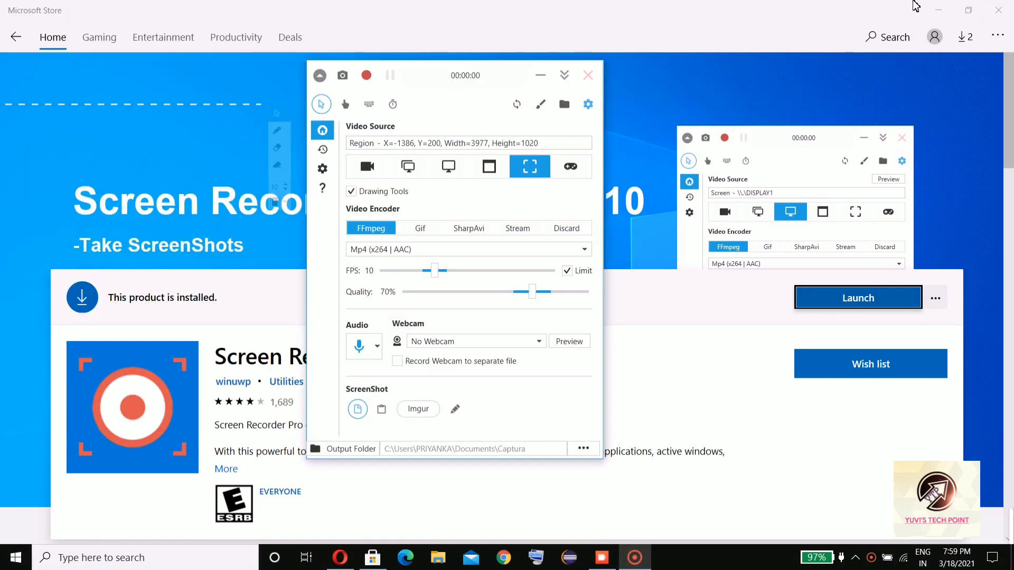
left_click(938, 10)
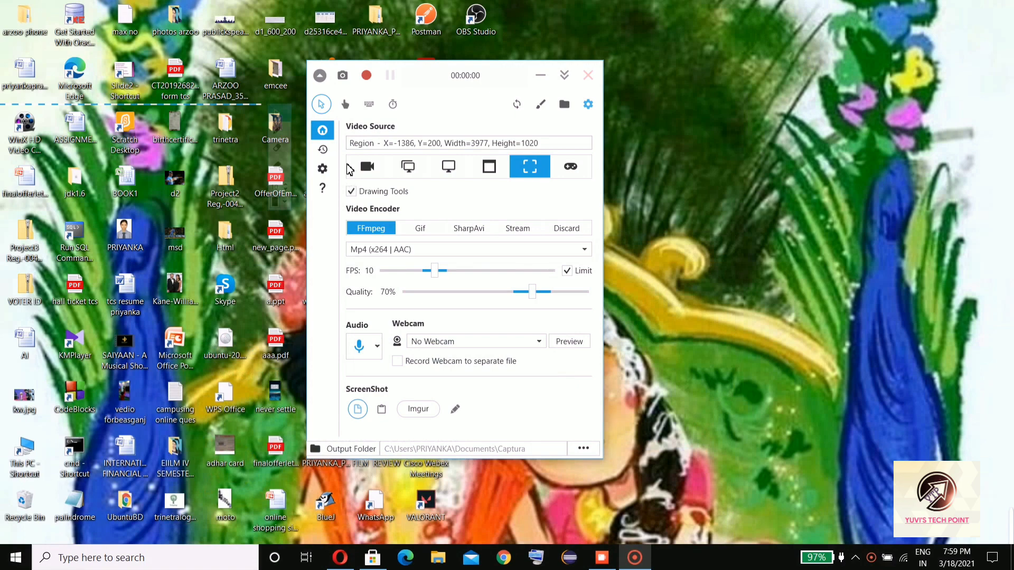
Switch to audio-only recording with microphone included and audio quality lowered to 54%
left_click(375, 175)
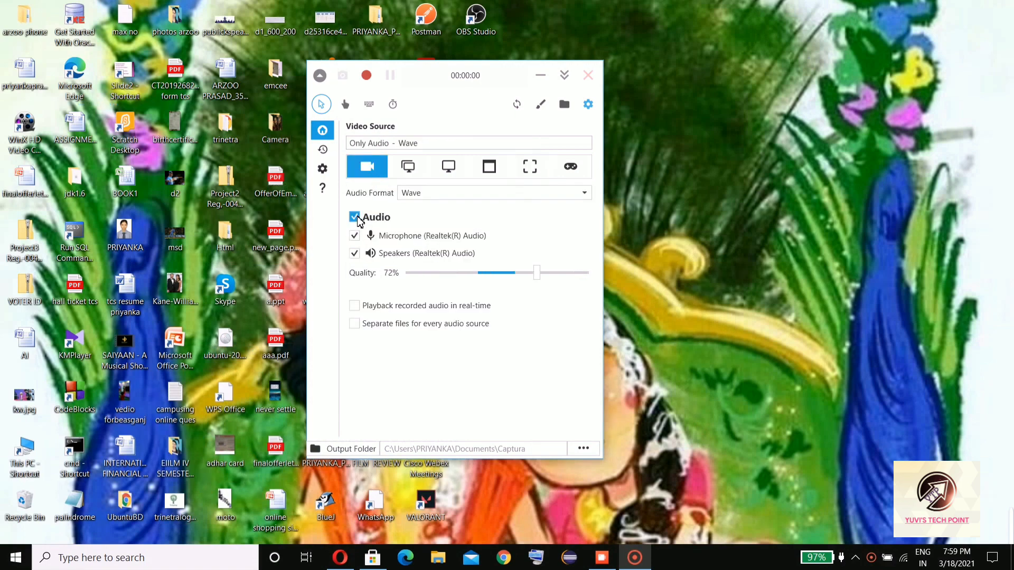
left_click(354, 217)
left_click(354, 217)
left_click(354, 234)
left_click(457, 280)
left_click_drag(523, 273, 508, 298)
Record full screen at 30 FPS and 100% quality, then try DISPLAY1 and window-selection sources
left_click(417, 171)
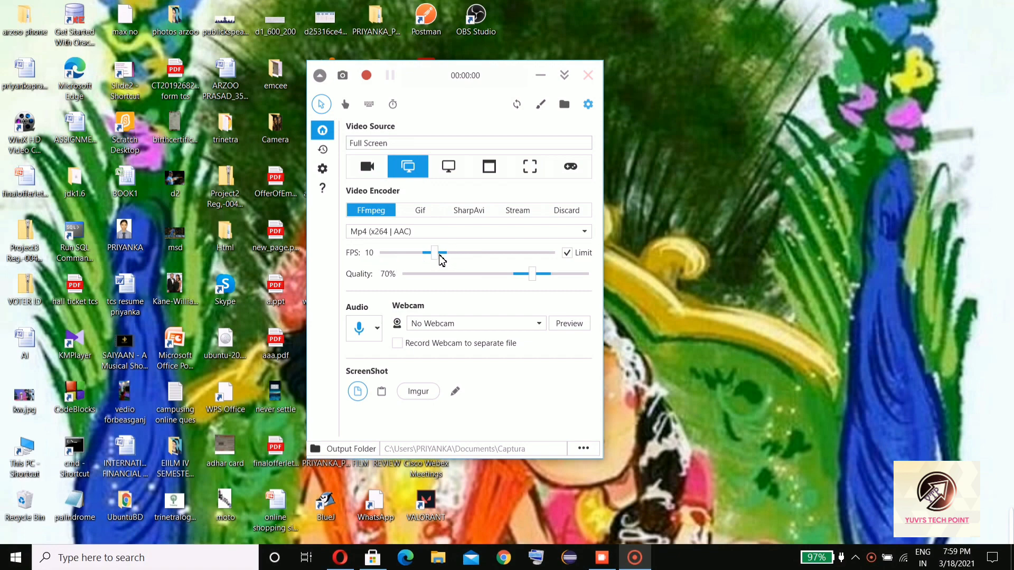
left_click_drag(434, 253, 555, 254)
left_click_drag(531, 275, 600, 278)
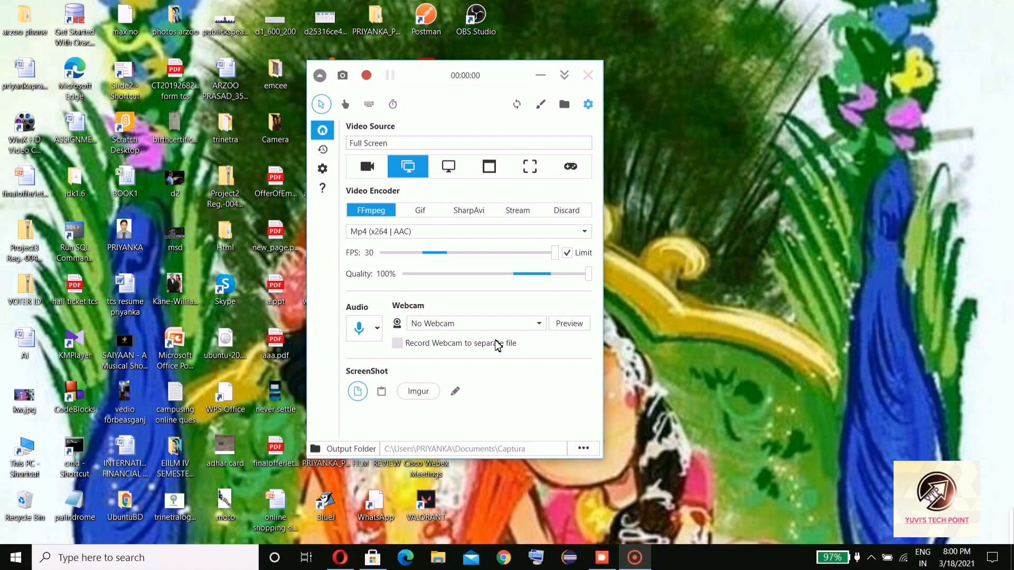
left_click(449, 166)
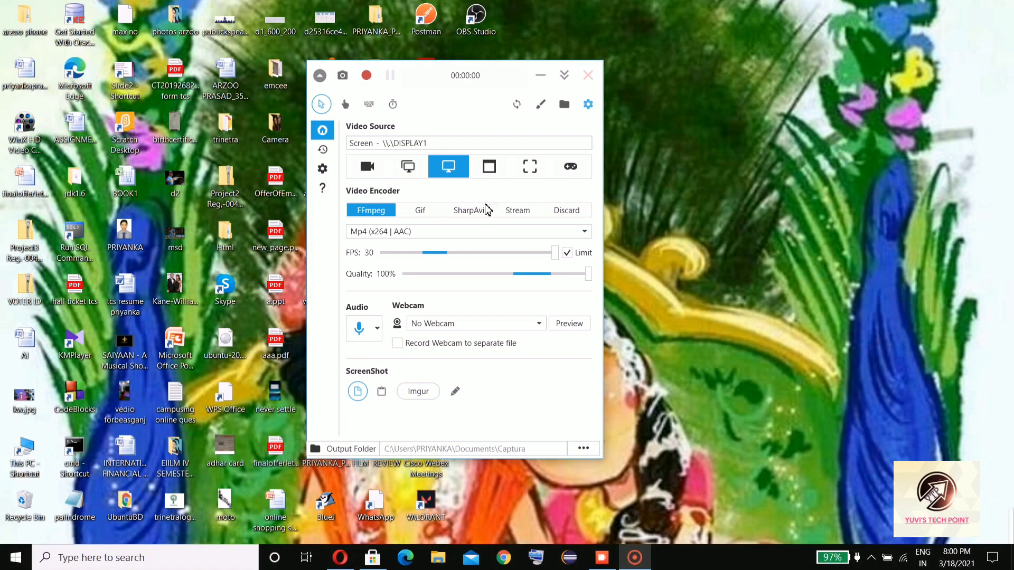
left_click(507, 174)
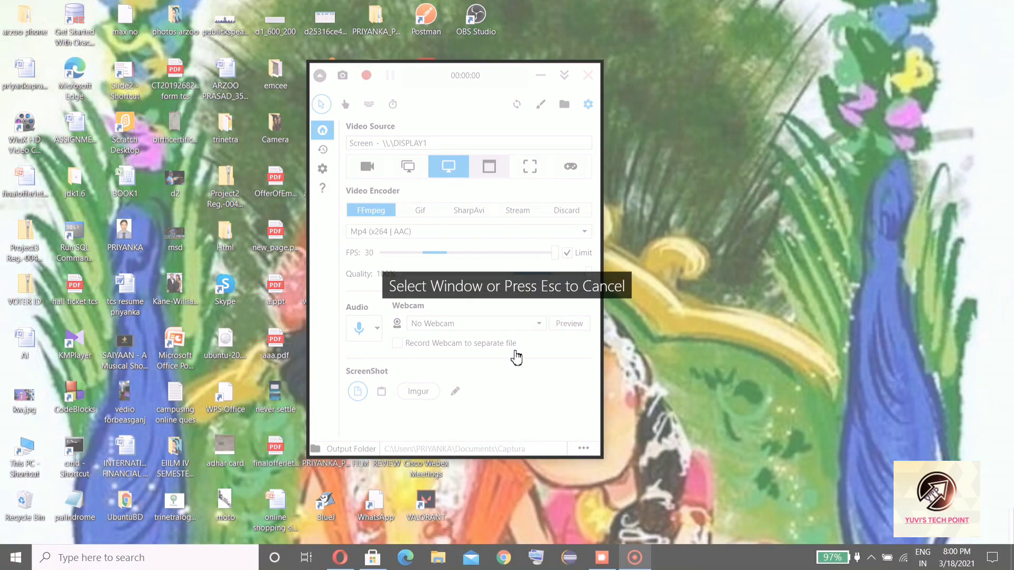
Cancel window picking and capture a Region at X=-45, Y=164, sized 3977×1020
key("Escape")
left_click(539, 174)
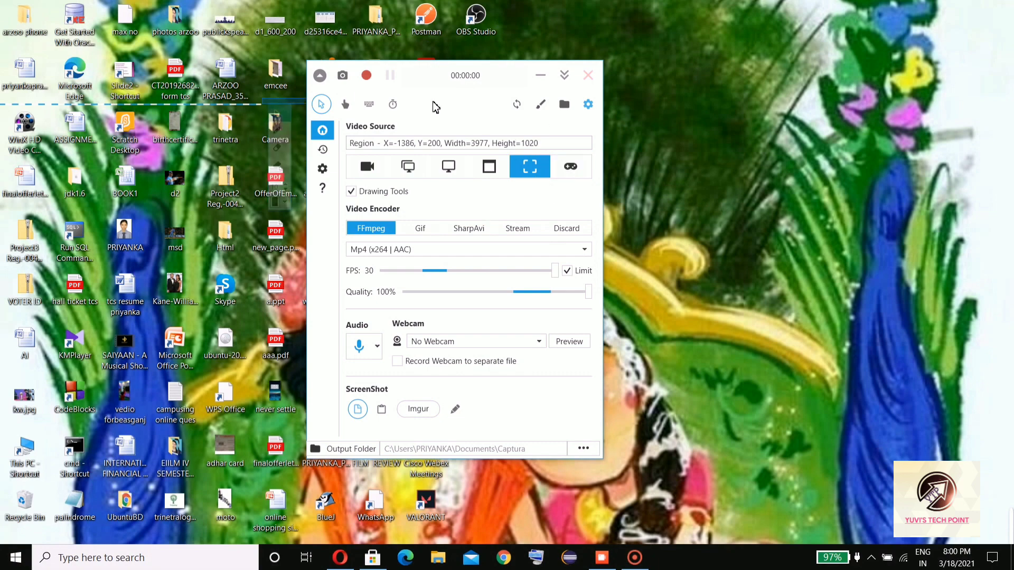
left_click_drag(17, 111, 681, 30)
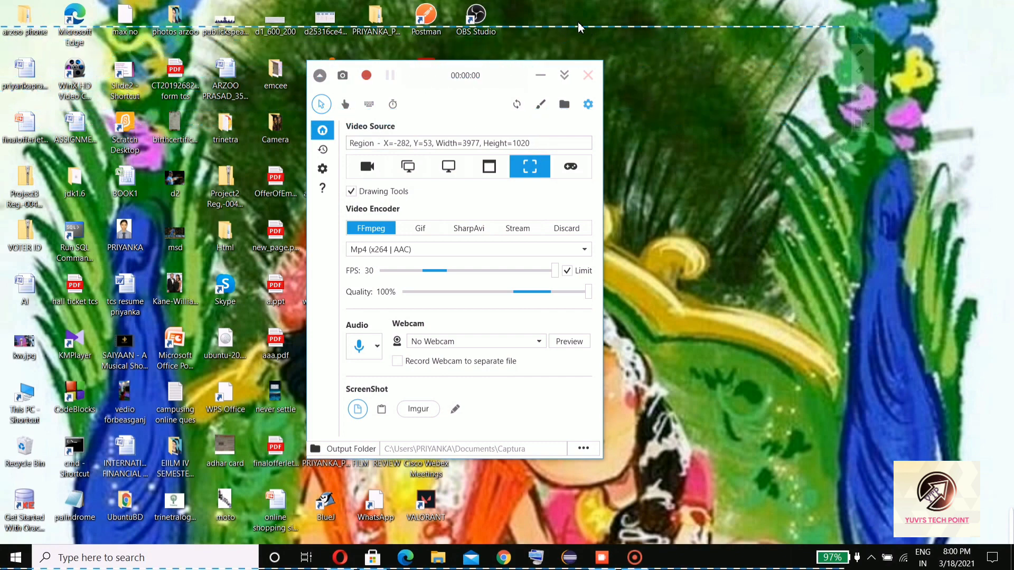
left_click_drag(571, 24, 696, 83)
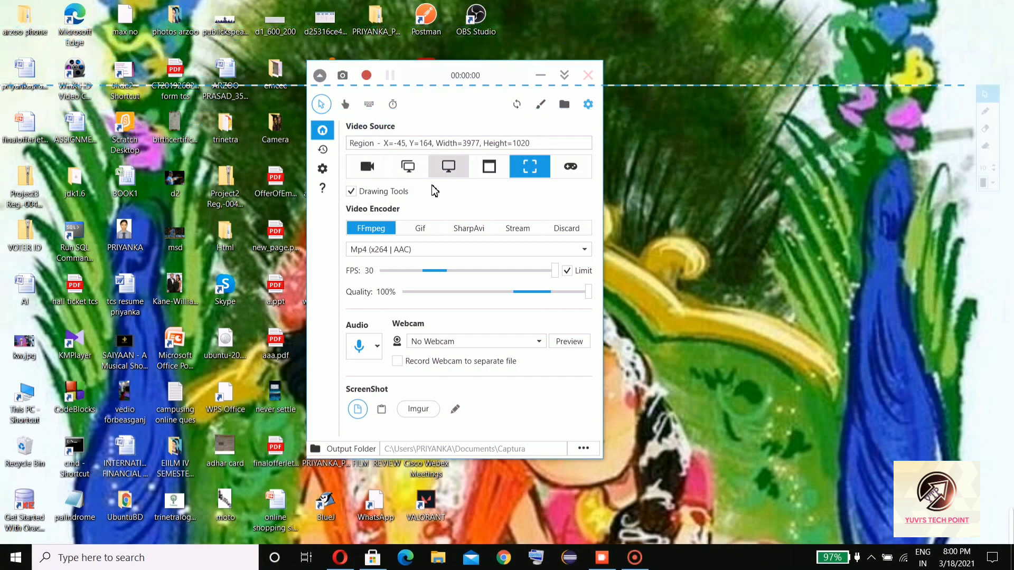
Look through the recorder's general settings and recent-recordings list, then return Home
left_click(320, 171)
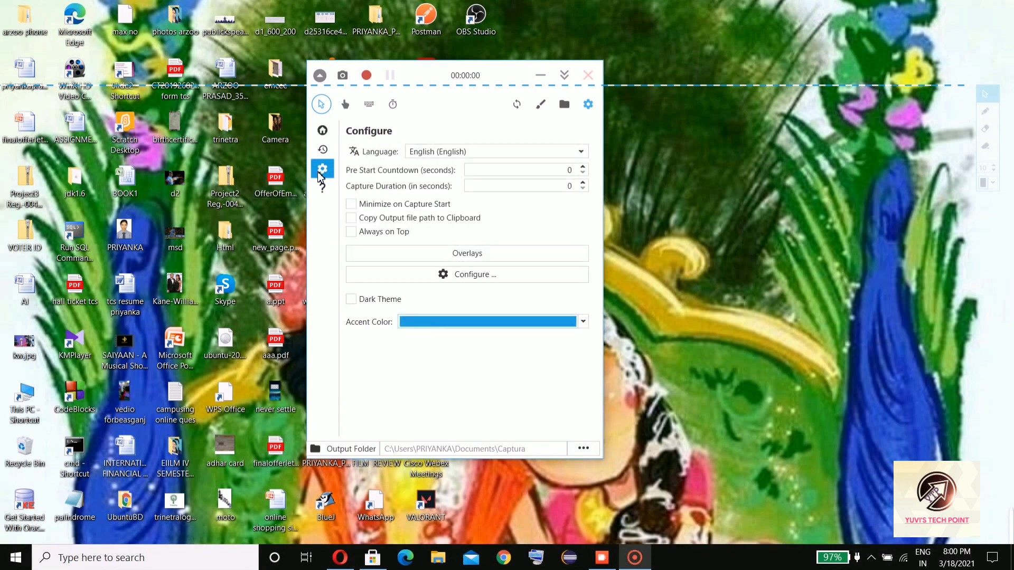
left_click(323, 150)
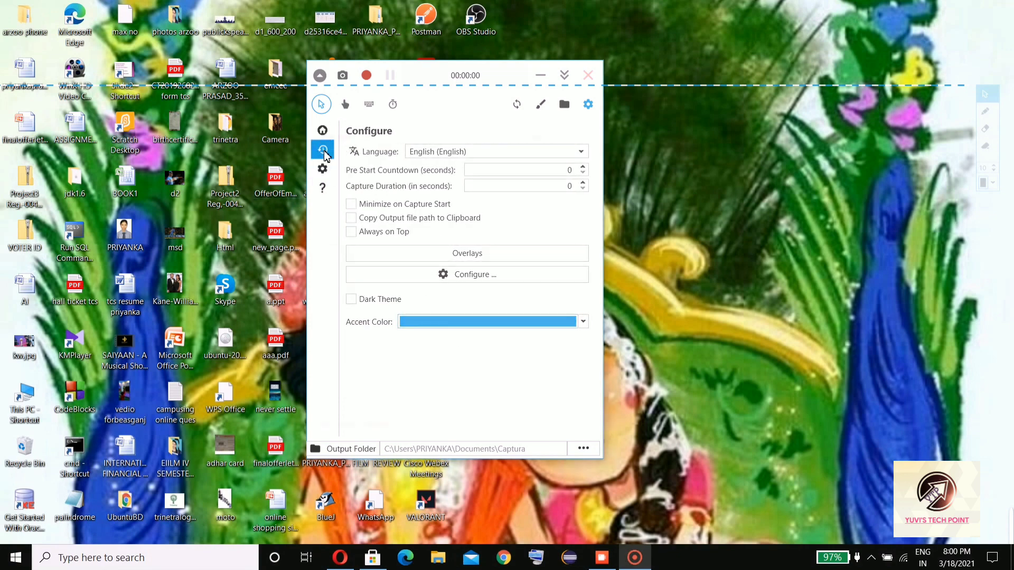
left_click(323, 130)
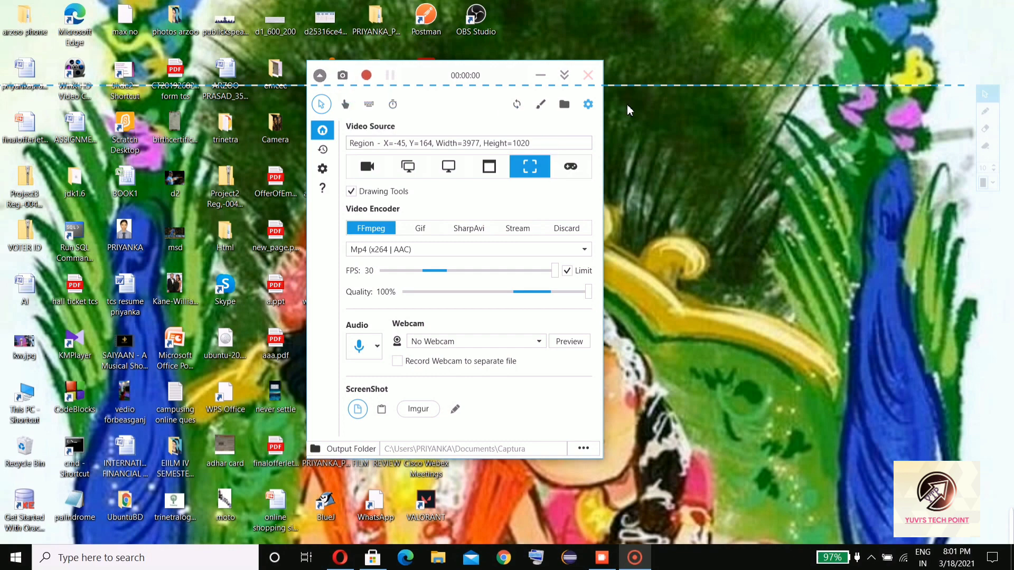
Review the Sounds page in the Configure dialog without picking a start sound file, then close it
left_click(588, 104)
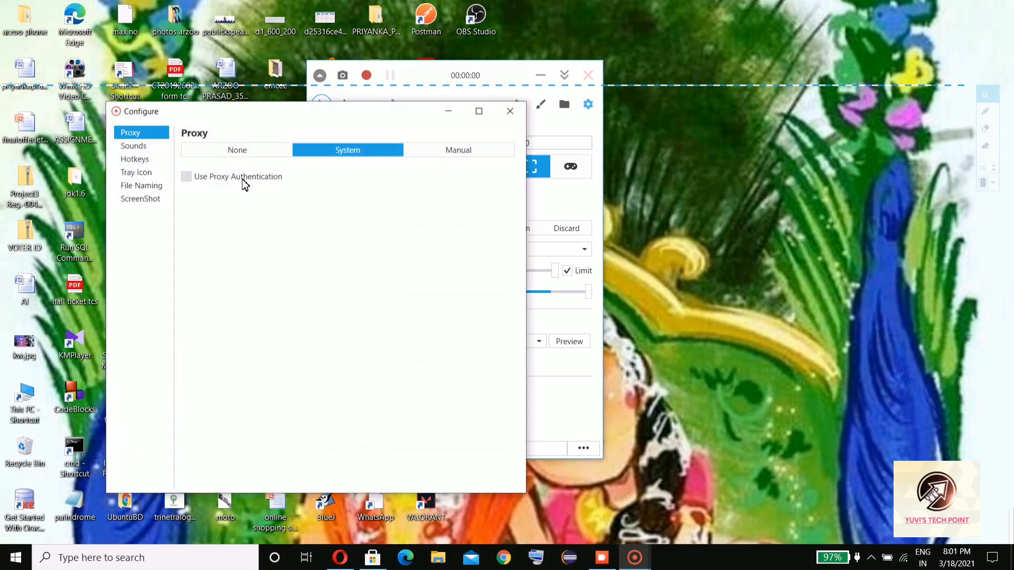
left_click(148, 149)
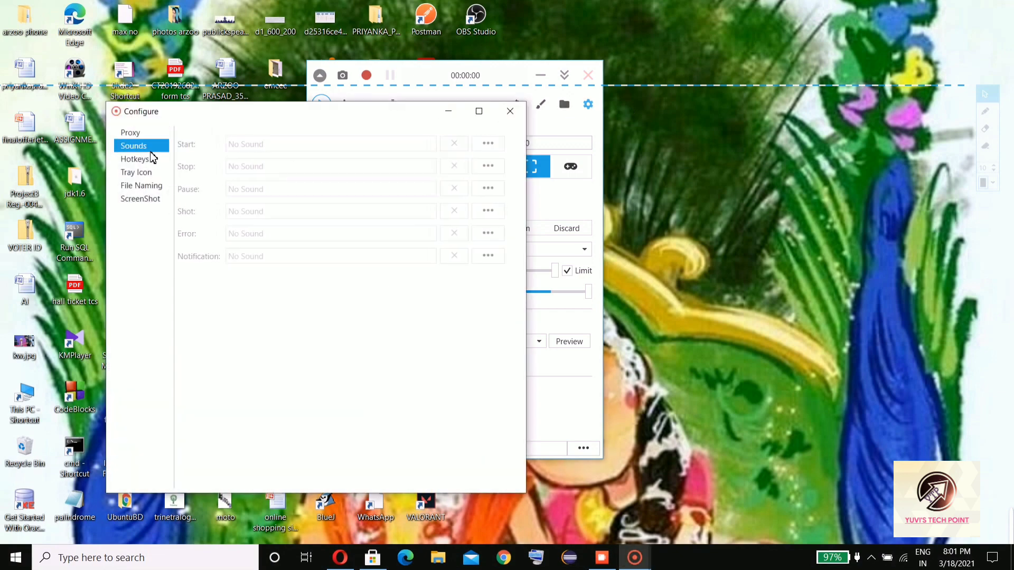
left_click(495, 144)
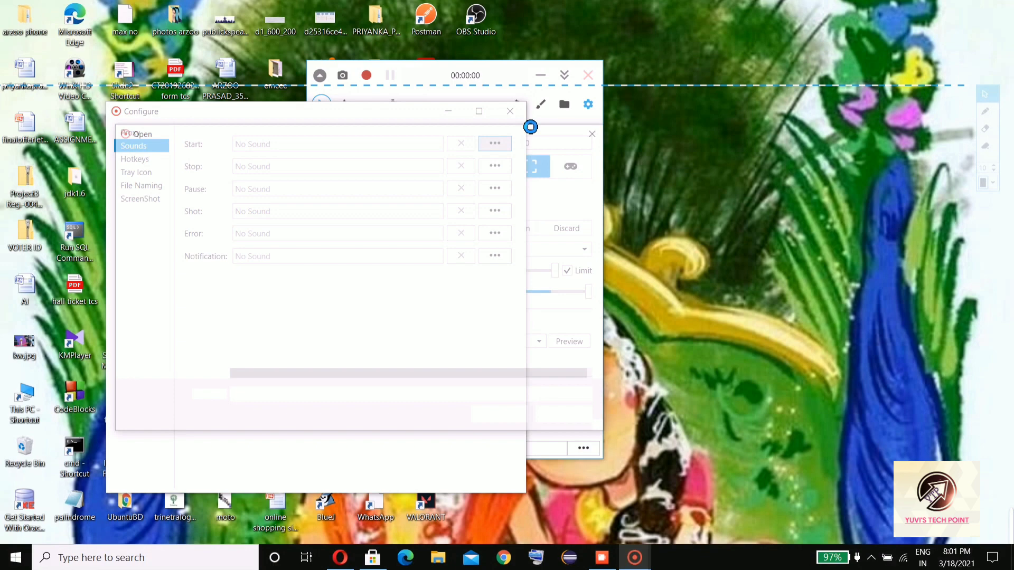
left_click(597, 129)
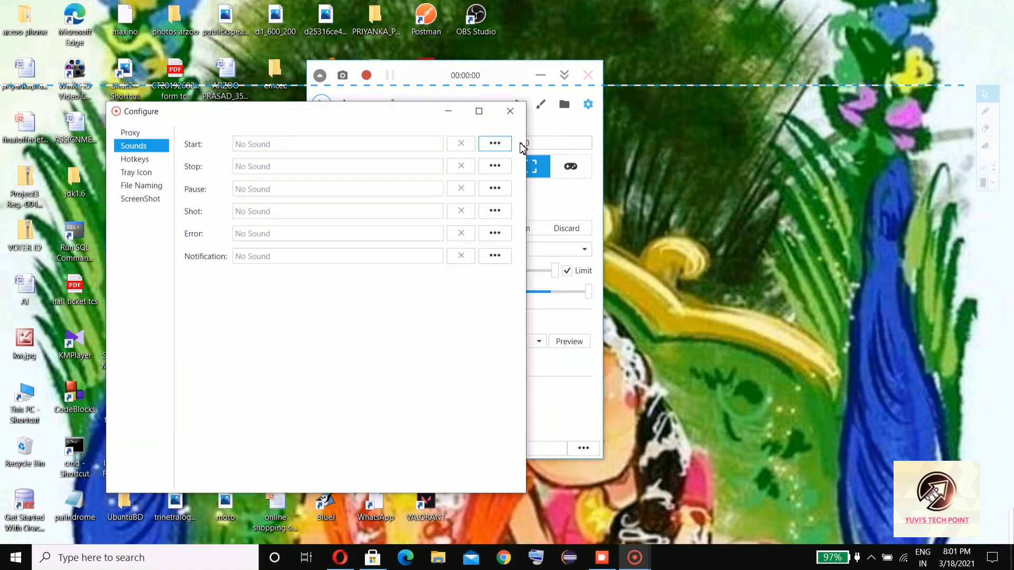
left_click(510, 111)
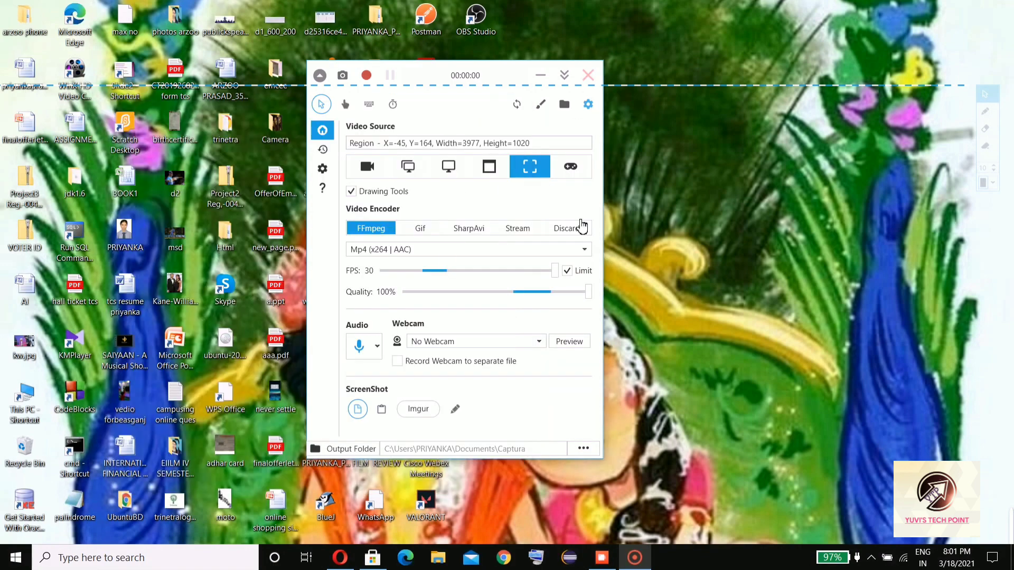
Close Screen Recorder Pro and refresh the desktop
key("alt+F4")
right_click(623, 160)
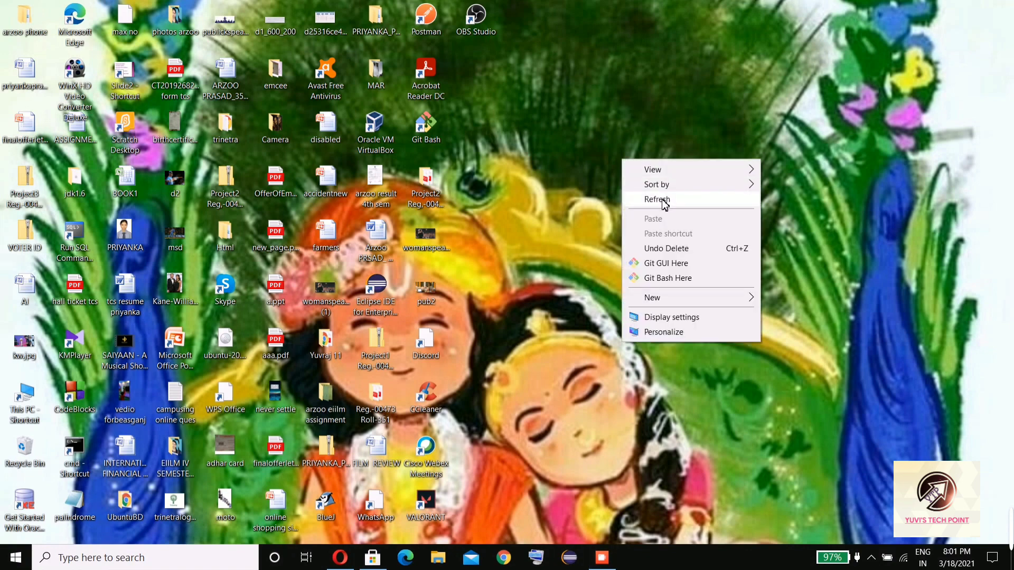
left_click(661, 199)
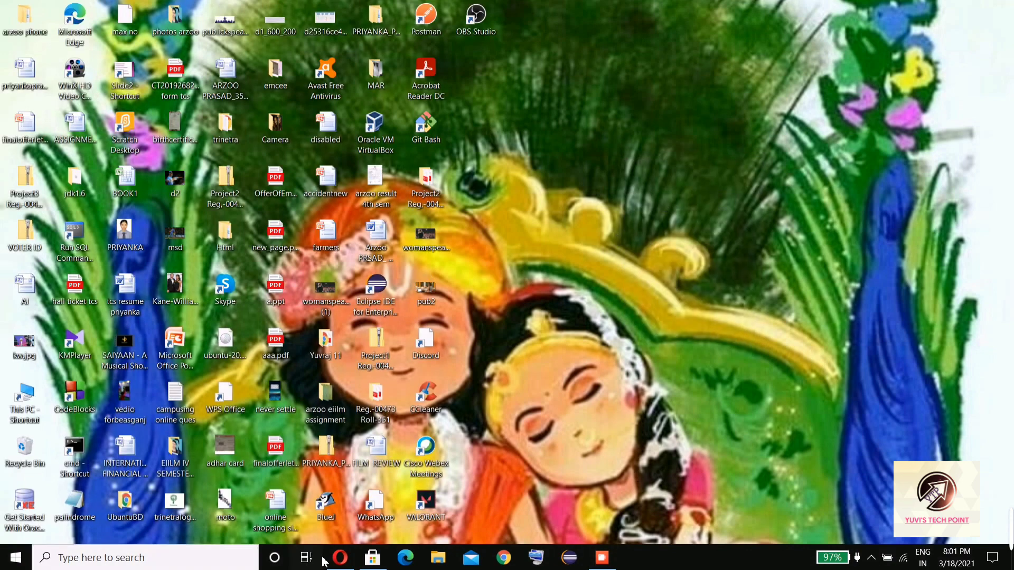
Search the Store for 'screen', get Screen recorder +, and minimize the Store
left_click(373, 558)
left_click(14, 33)
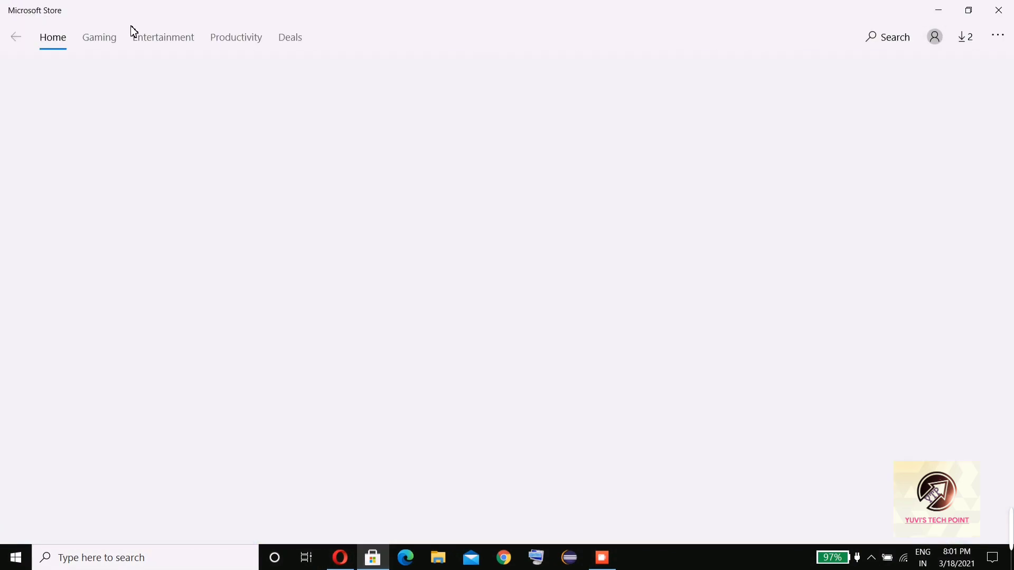
left_click(890, 43)
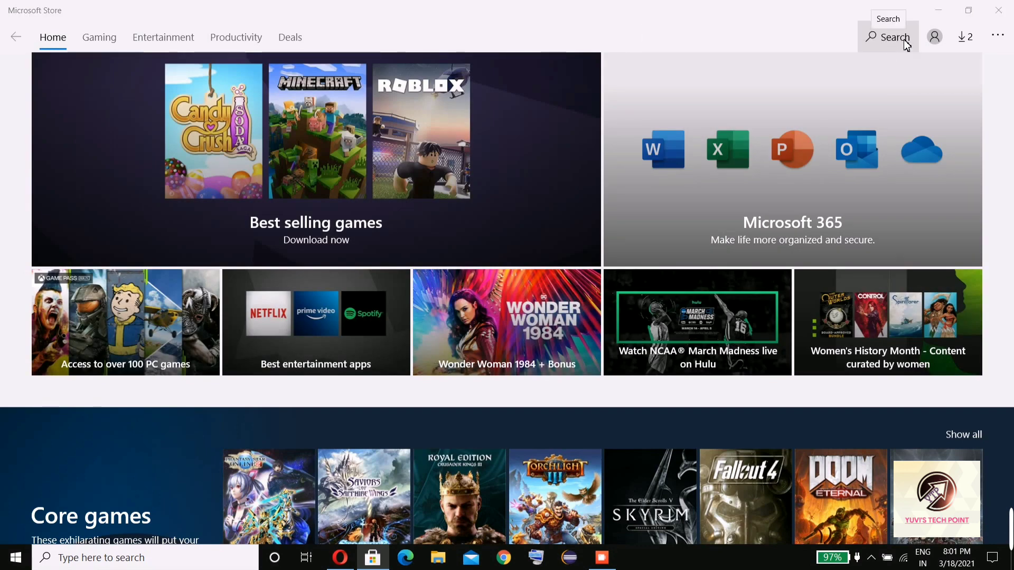
left_click(903, 39)
type("screen")
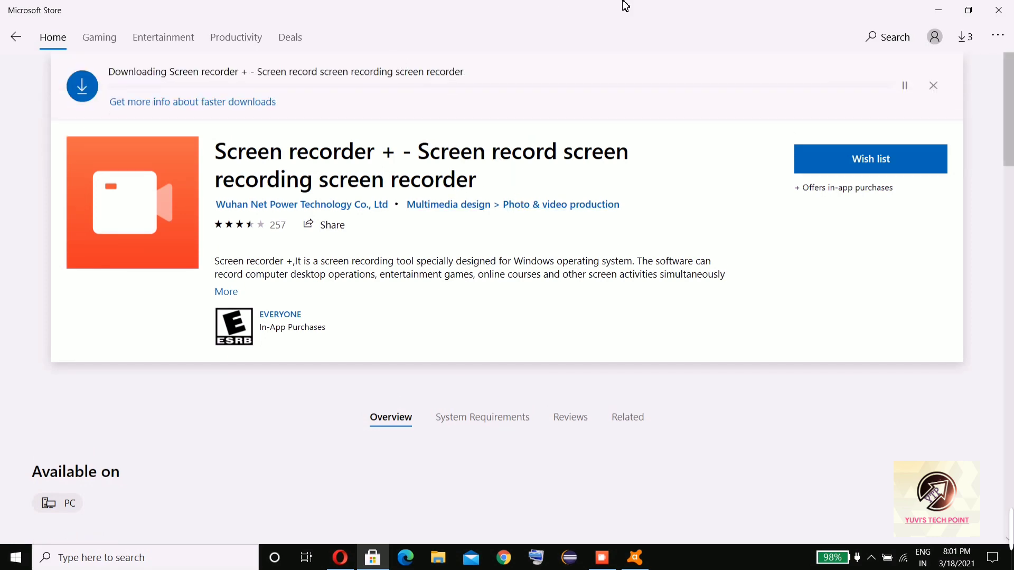
left_click(938, 11)
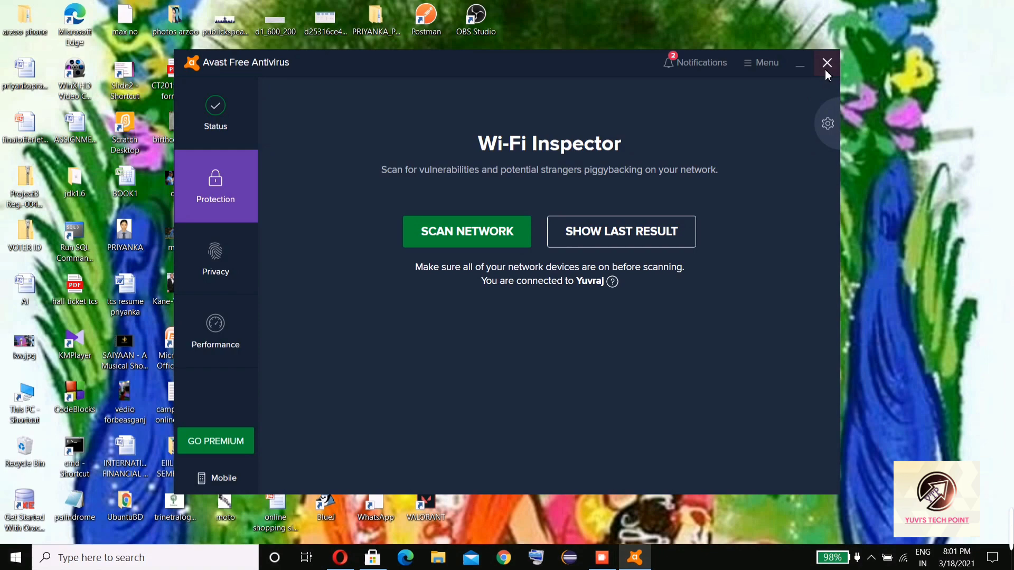
Close Avast and launch Screen Recorder+ by searching Windows for 'screen'
left_click(828, 62)
left_click(602, 557)
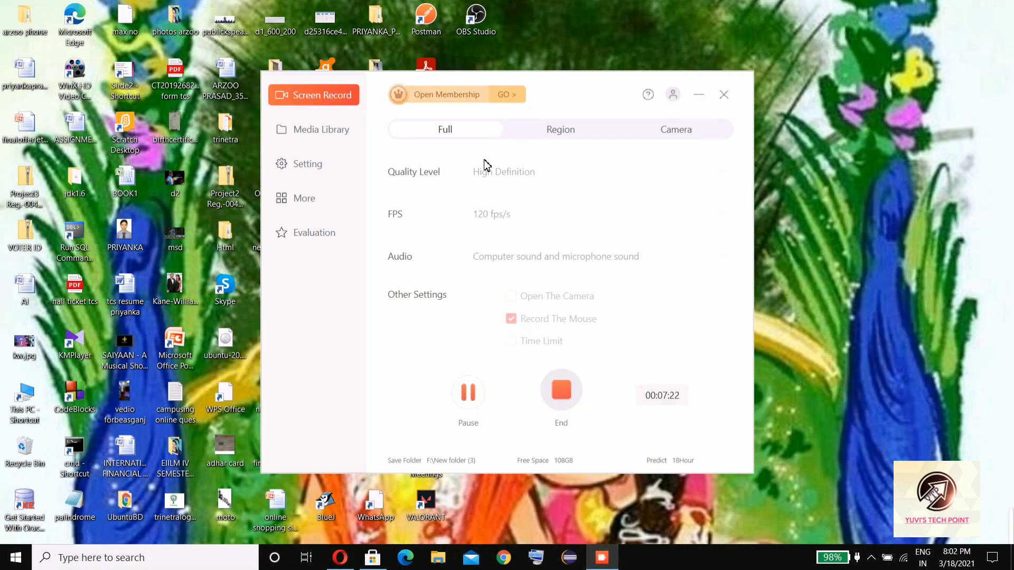
left_click(699, 94)
left_click(79, 558)
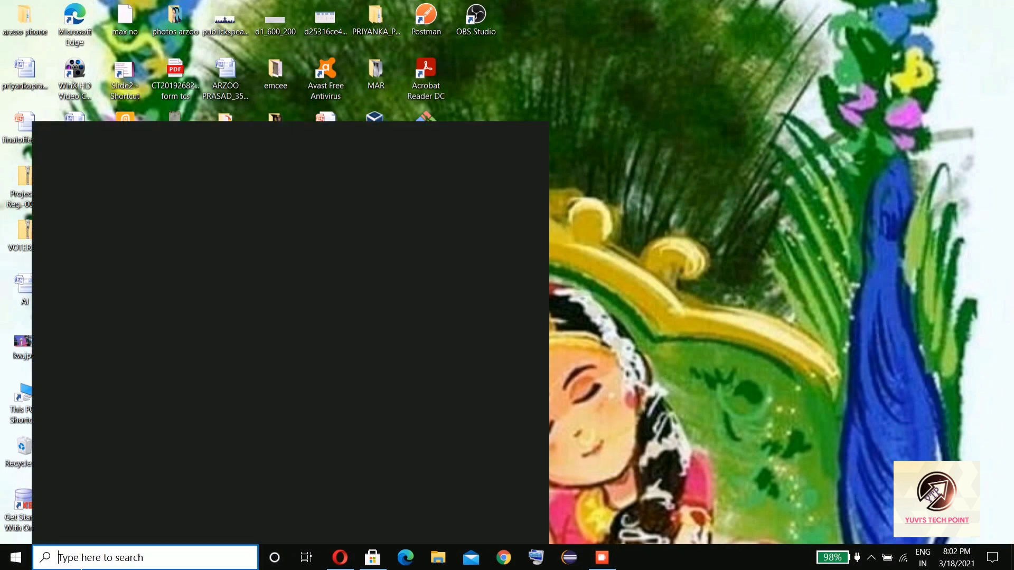
type("screen")
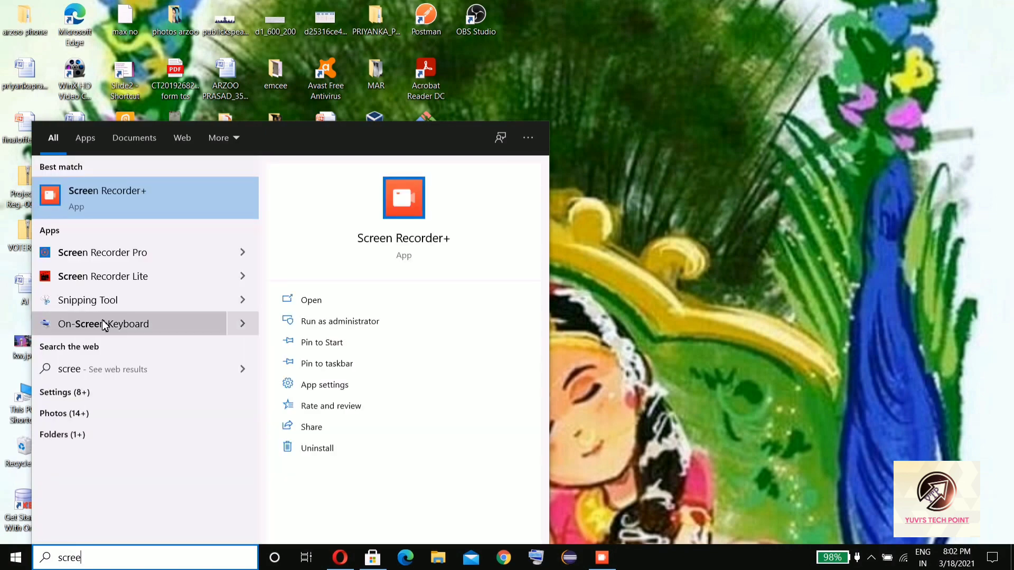
left_click(346, 301)
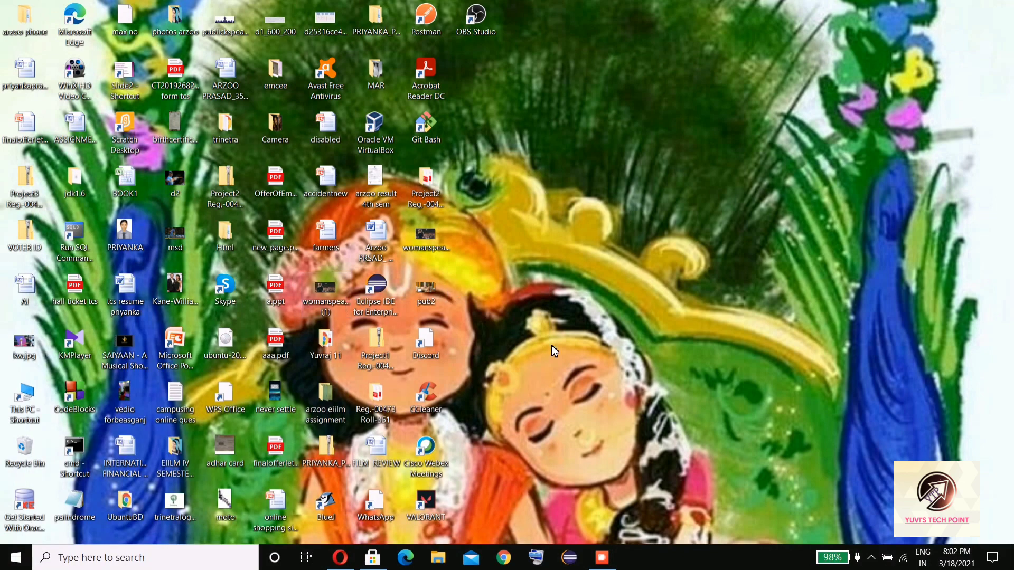
left_click(373, 558)
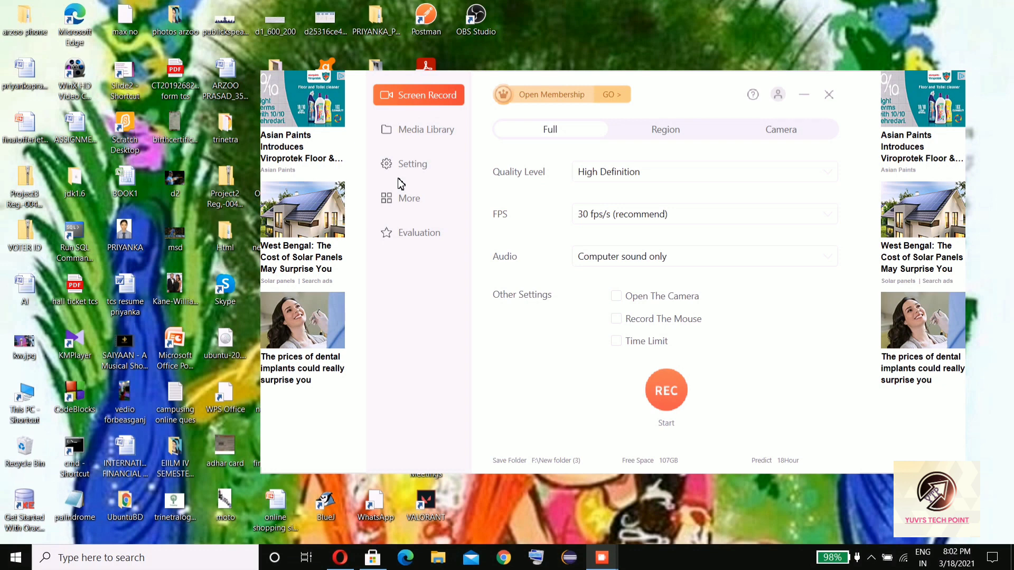
Enable the recording Time Limit and set it to 10 minutes
left_click(428, 172)
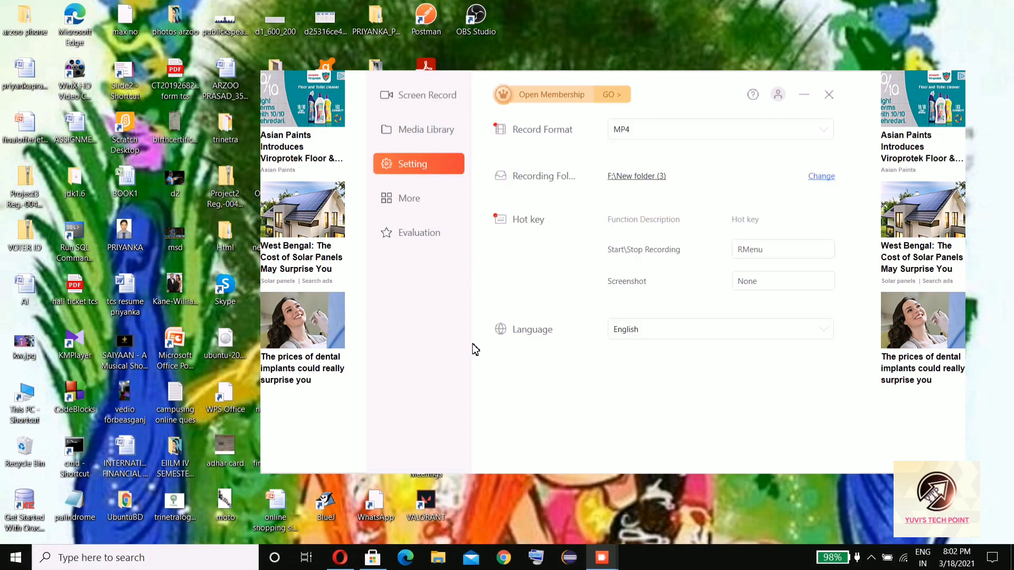
left_click(440, 96)
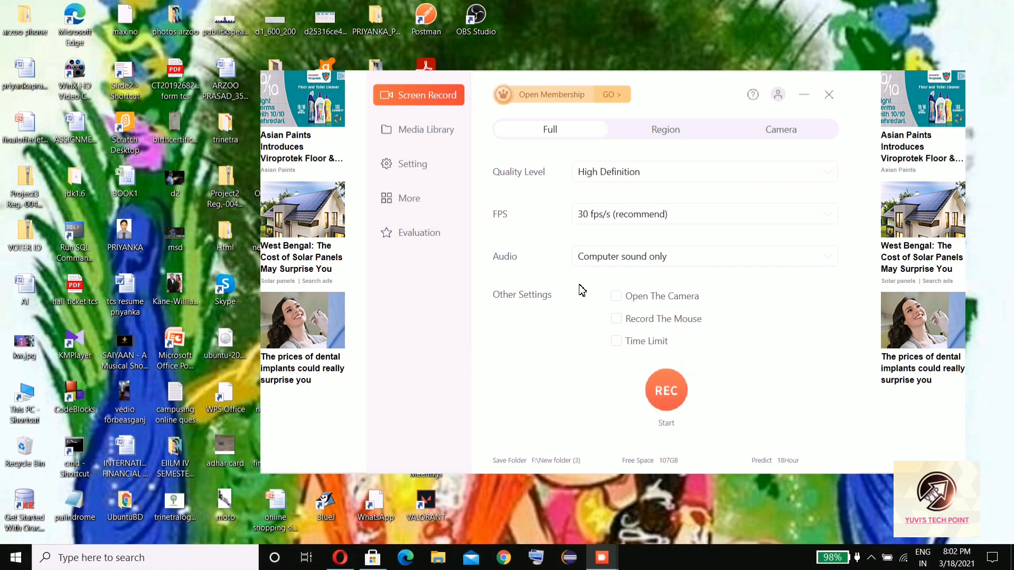
left_click(616, 341)
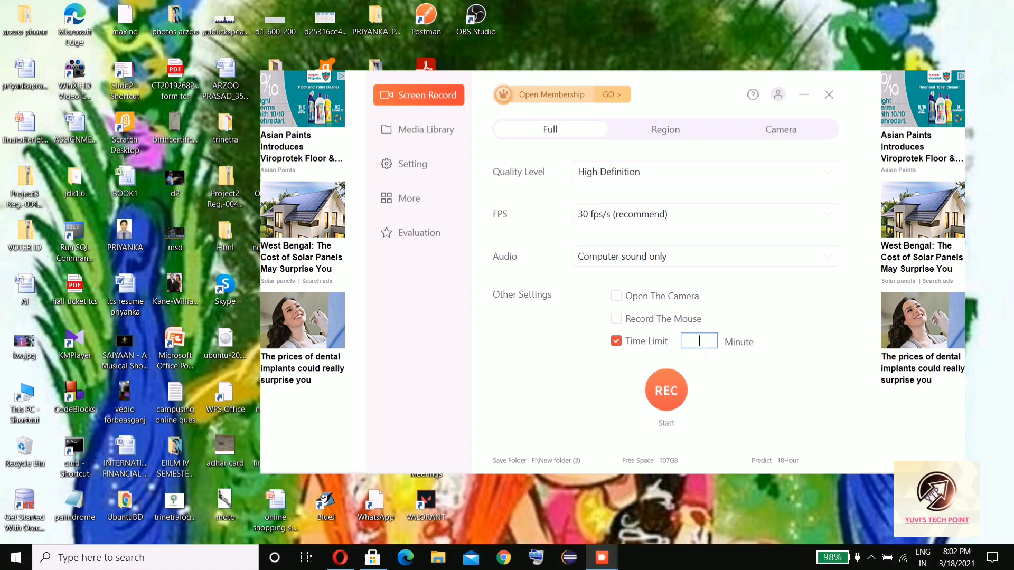
type("10")
Turn off Time Limit, record the mouse, and capture computer and microphone sound
left_click(615, 319)
left_click(616, 341)
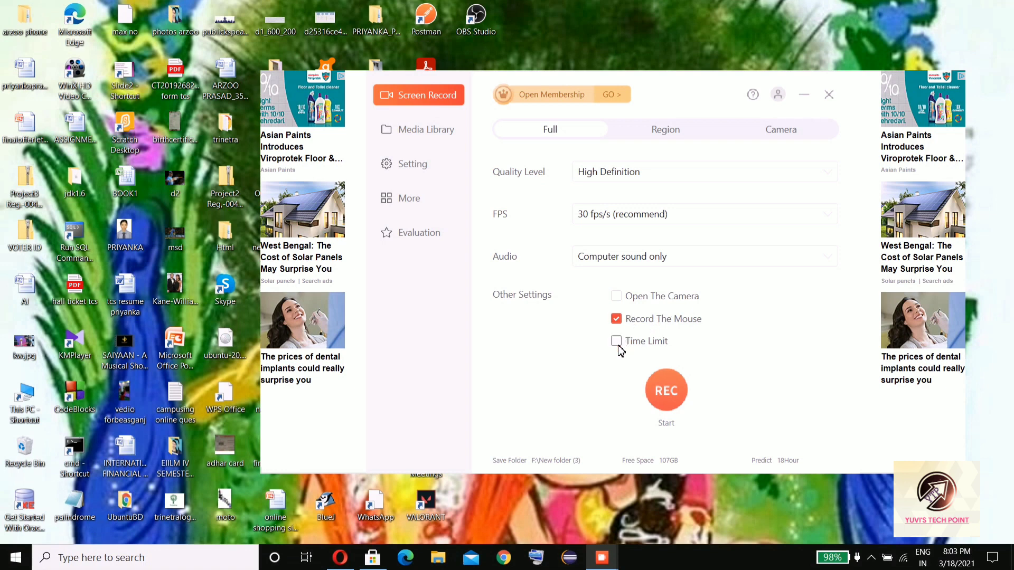
left_click(725, 261)
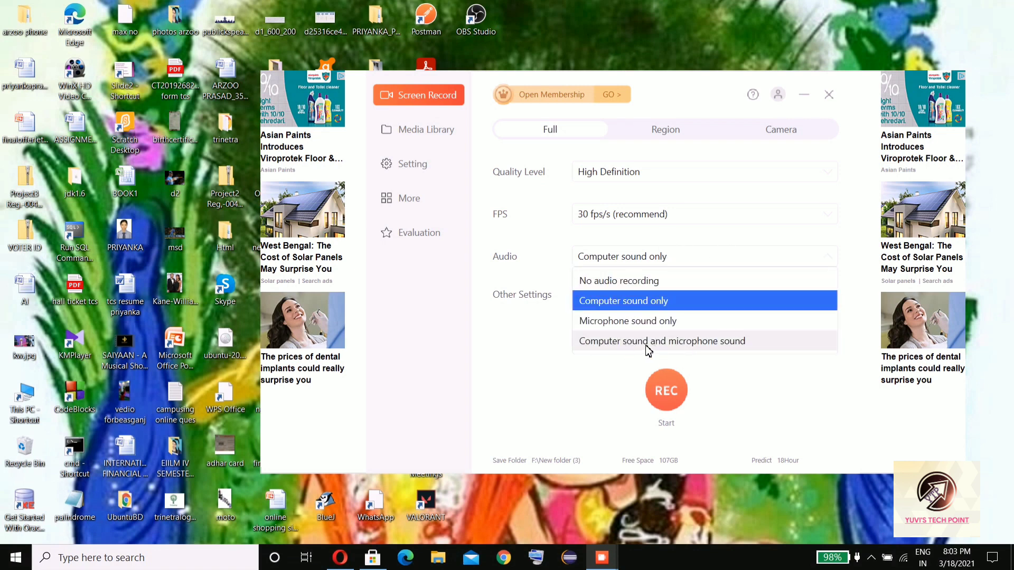
left_click(648, 343)
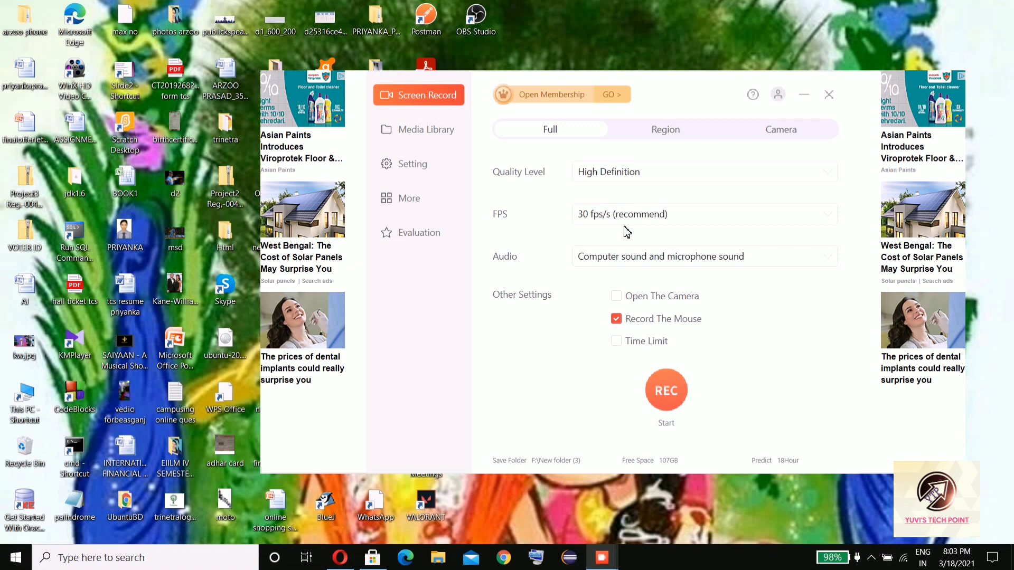
Set frame rate to 120 fps and quality to High Definition, then open Setting
left_click(601, 216)
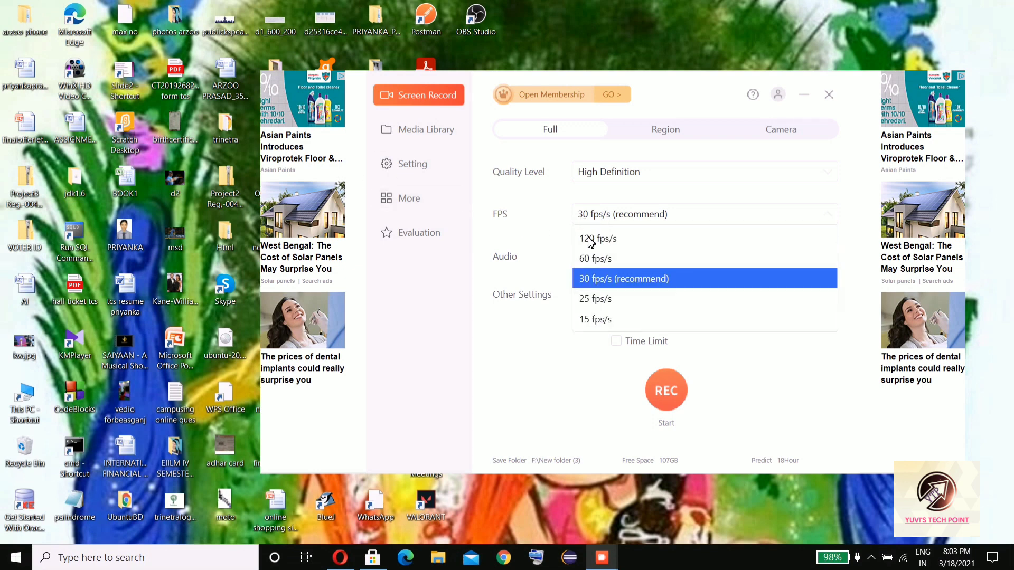
left_click(590, 240)
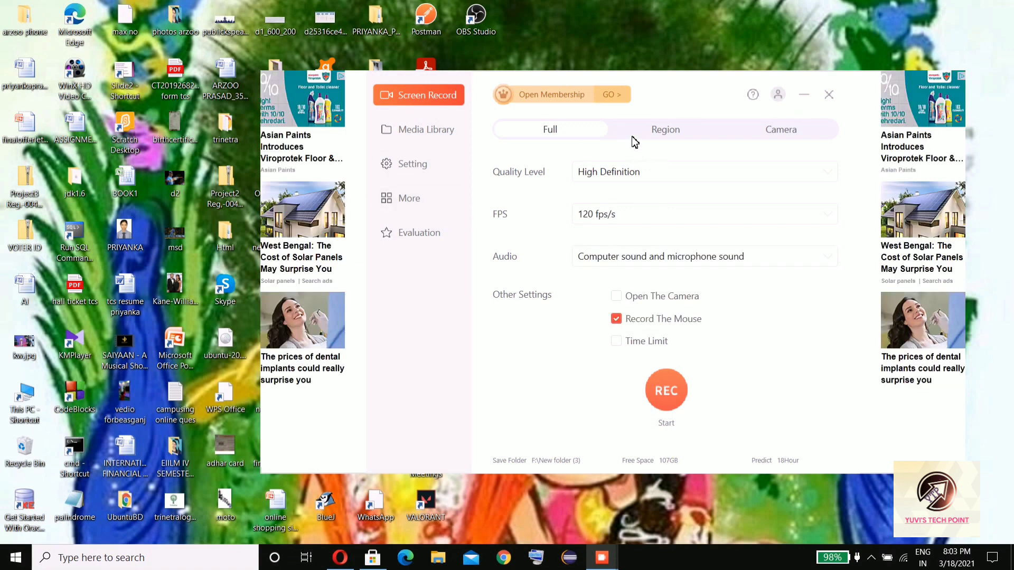
left_click(632, 175)
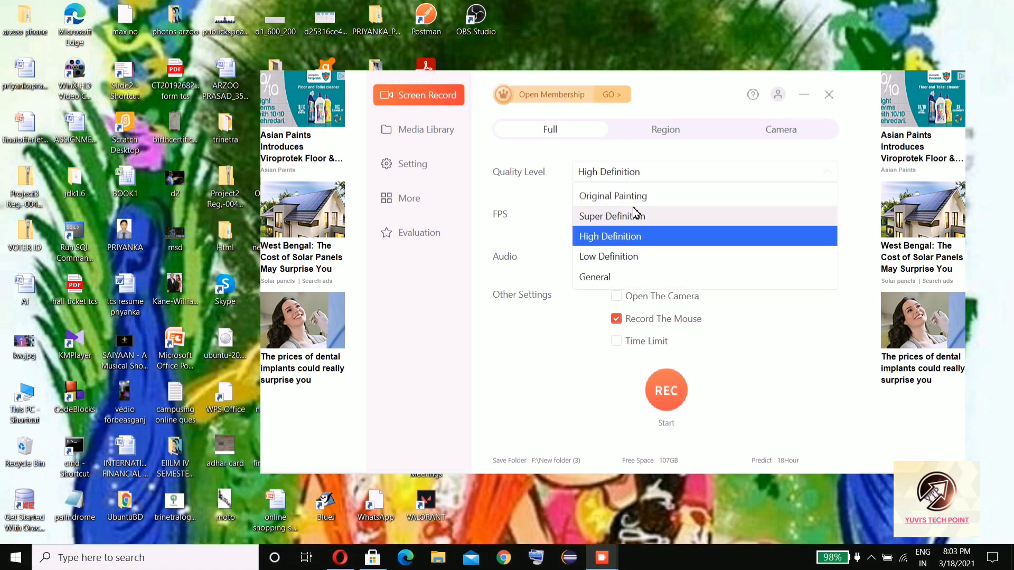
left_click(595, 278)
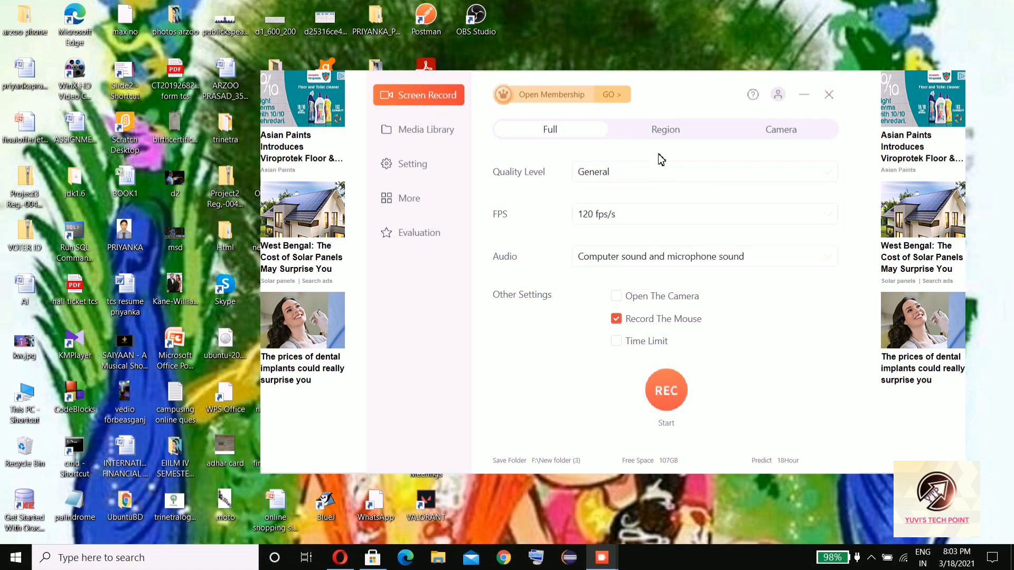
left_click(637, 180)
left_click(632, 199)
left_click(637, 177)
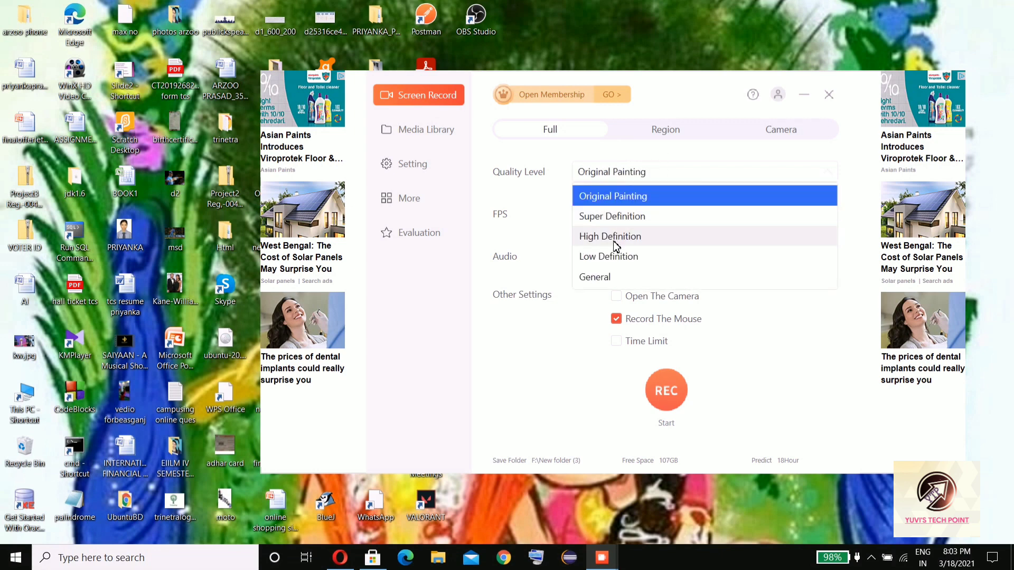
left_click(615, 246)
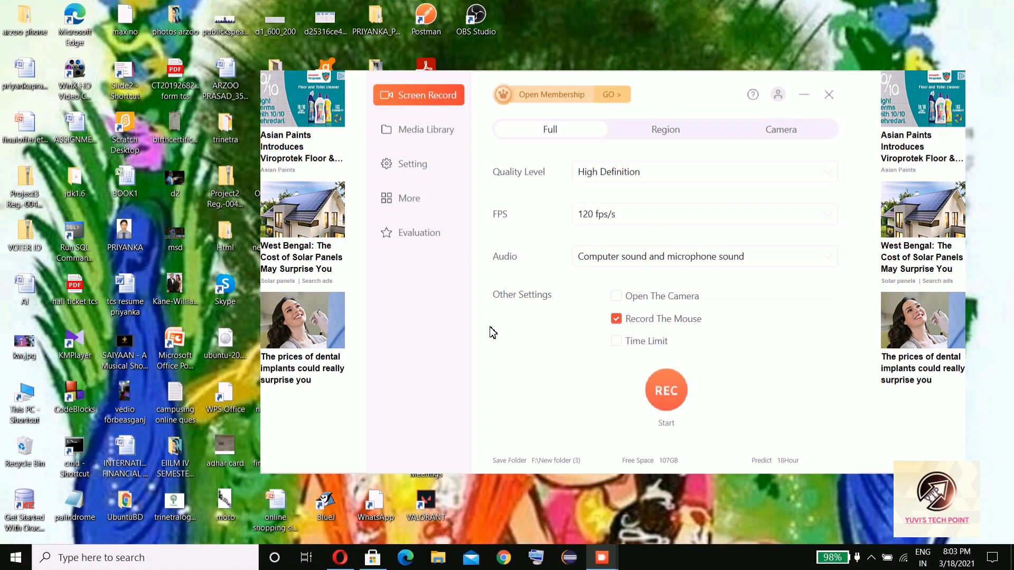
left_click(448, 165)
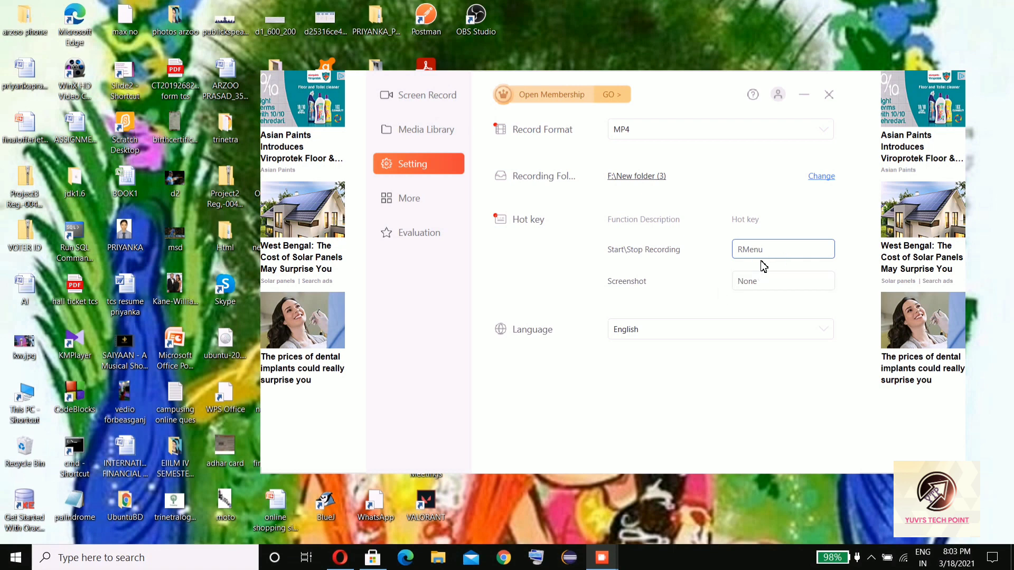
Assign NumPad1 as the screenshot hotkey, keeping English language and MP4 format
left_click(763, 284)
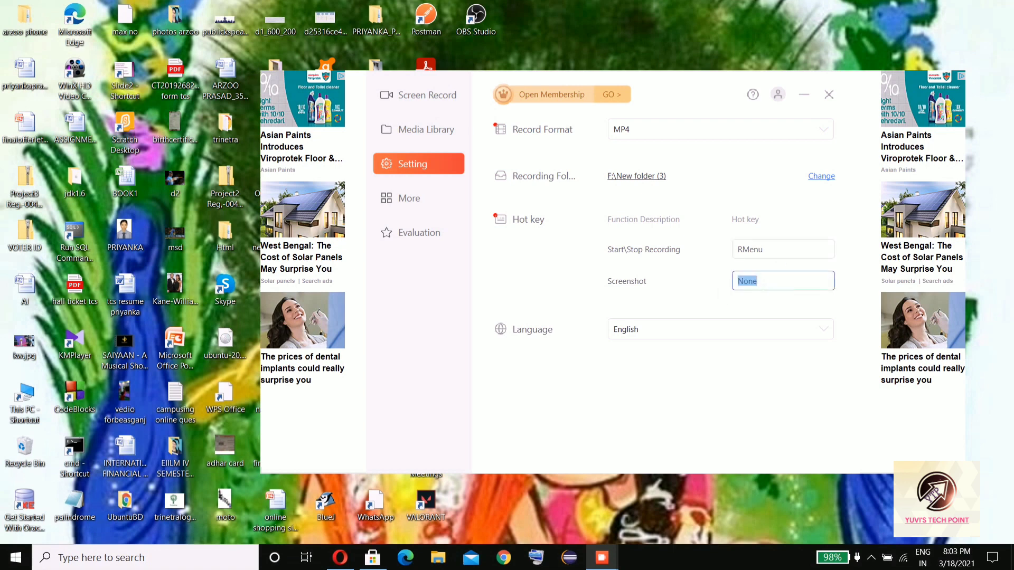
key("KP_1")
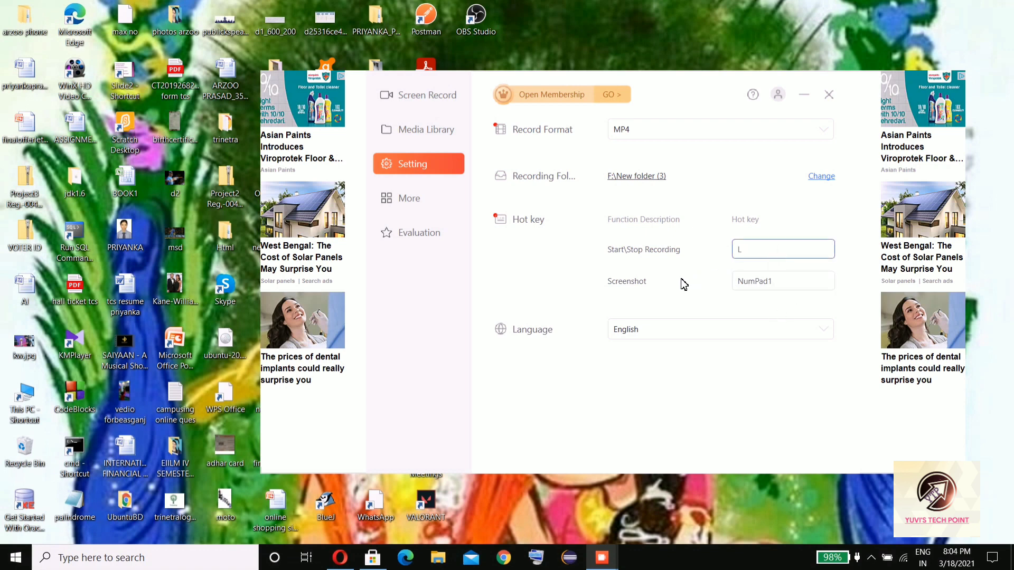
left_click(812, 337)
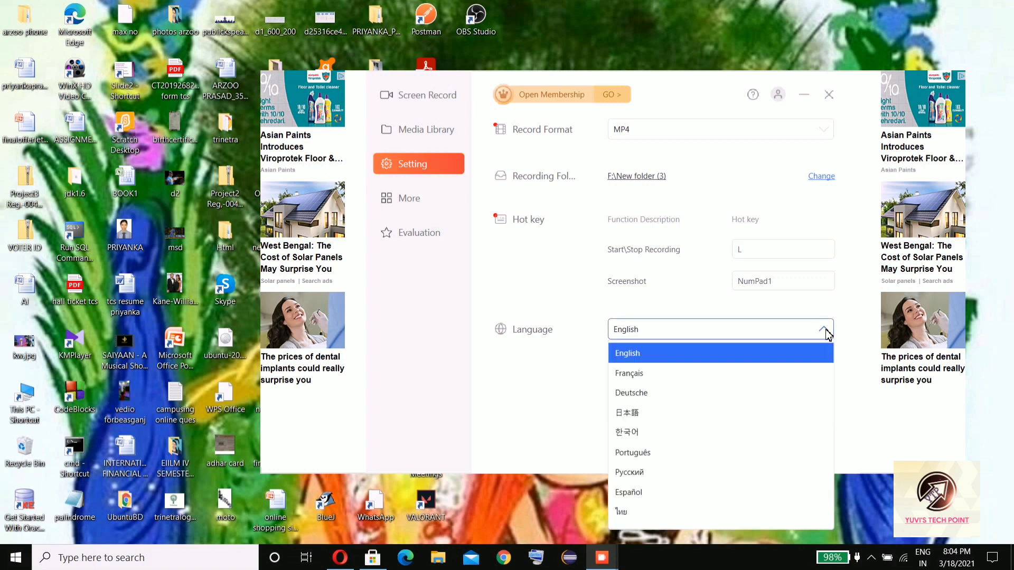
scroll(765, 411, "up", 1)
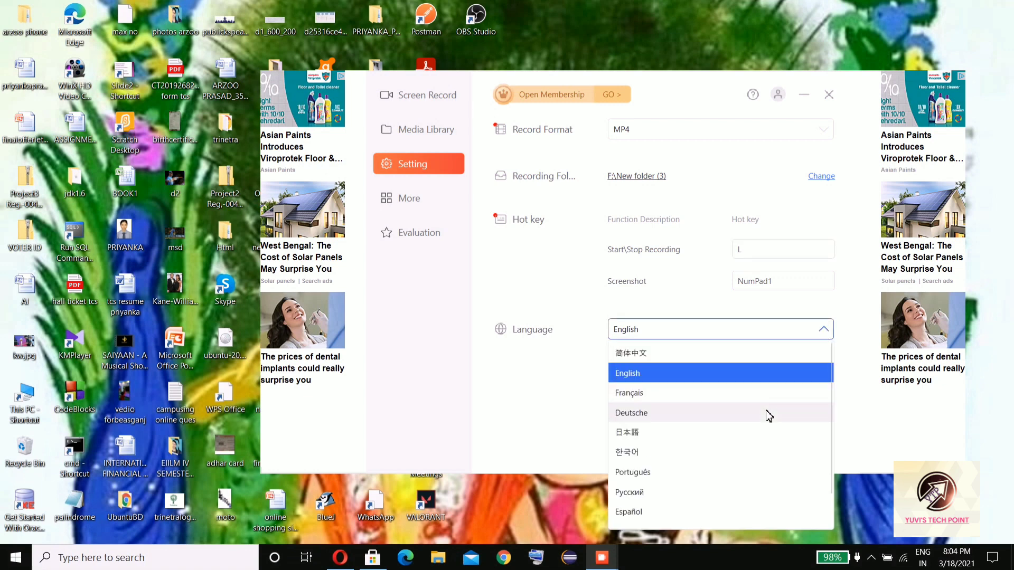
left_click(776, 333)
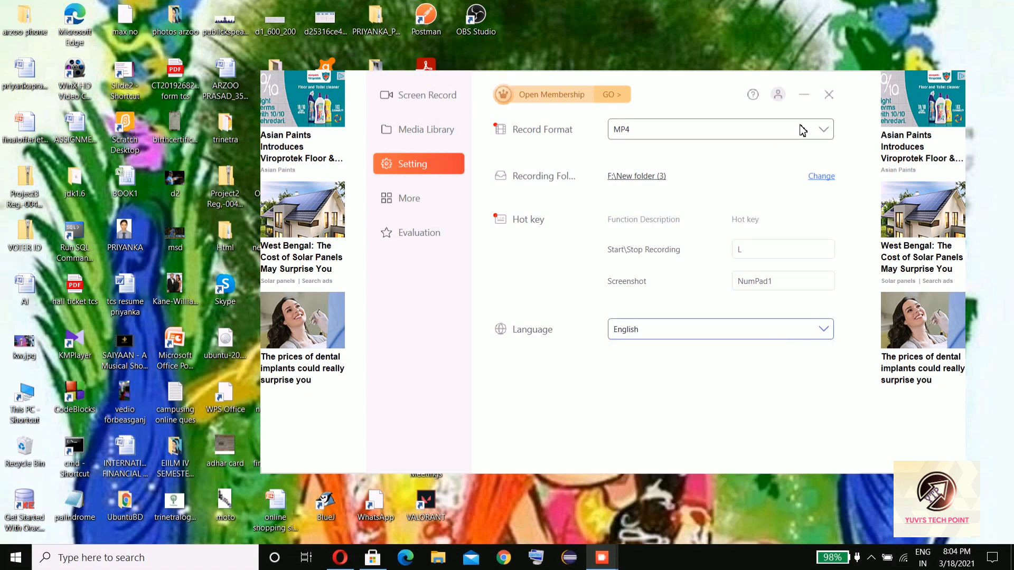
left_click(818, 129)
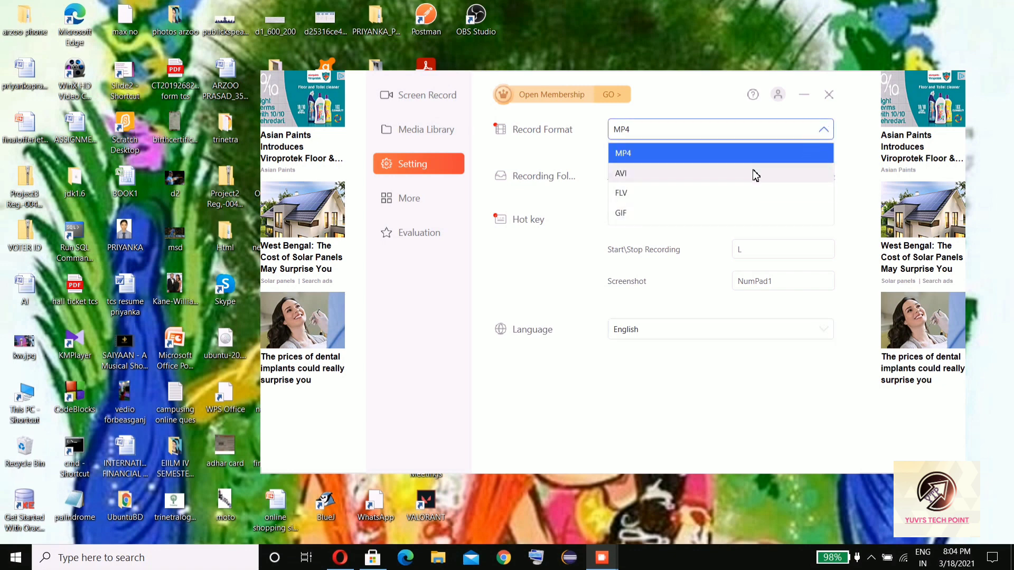
left_click(740, 132)
Go back to Screen Record and close Screen Recorder+ to the desktop
left_click(436, 100)
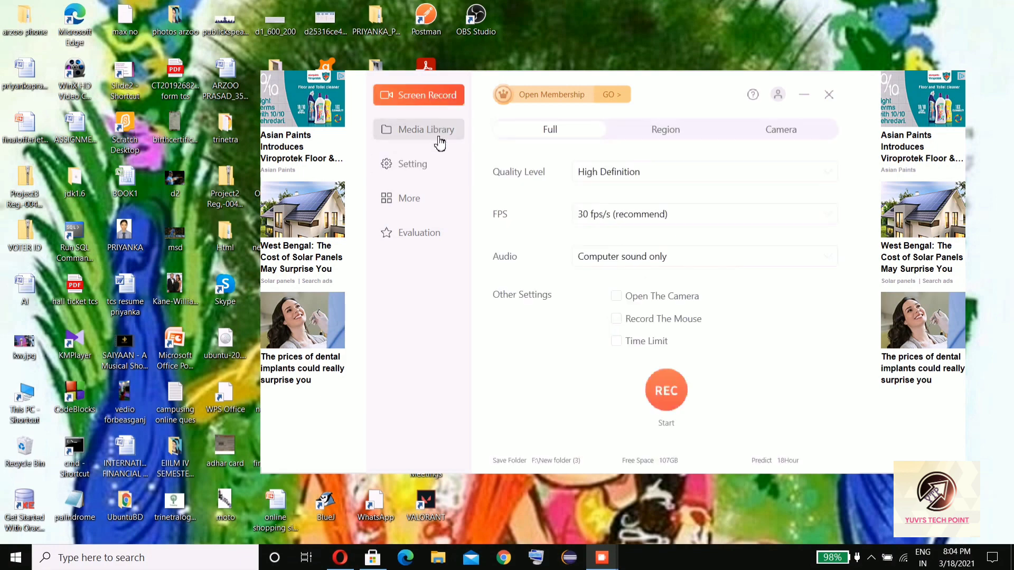
left_click(828, 95)
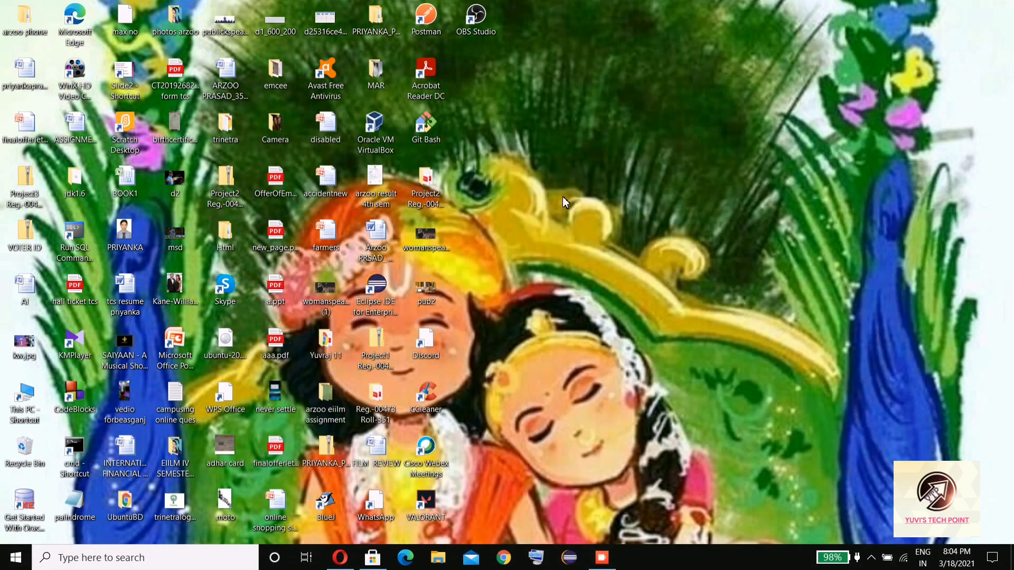